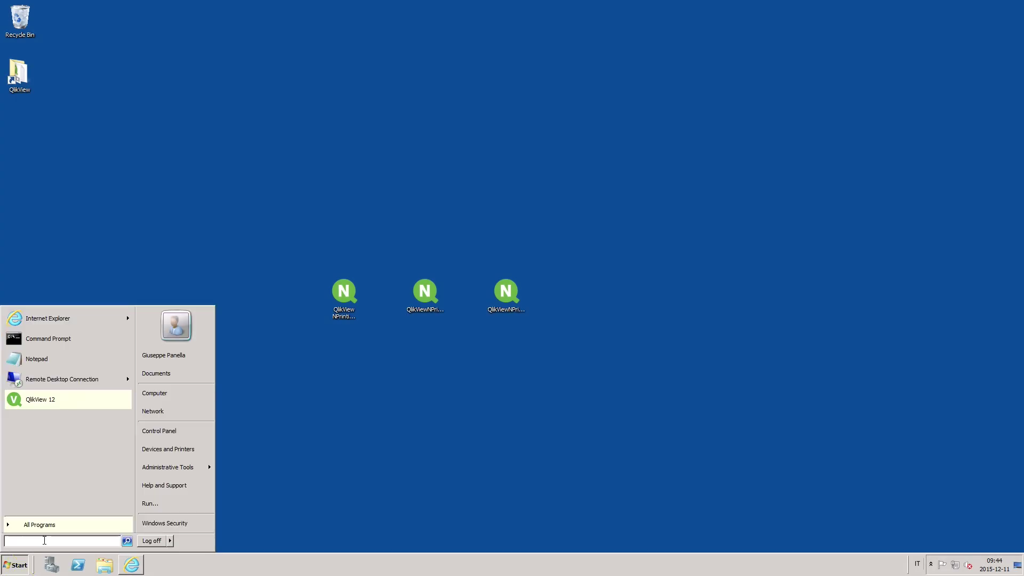
{"action": "type", "text": "pro"}
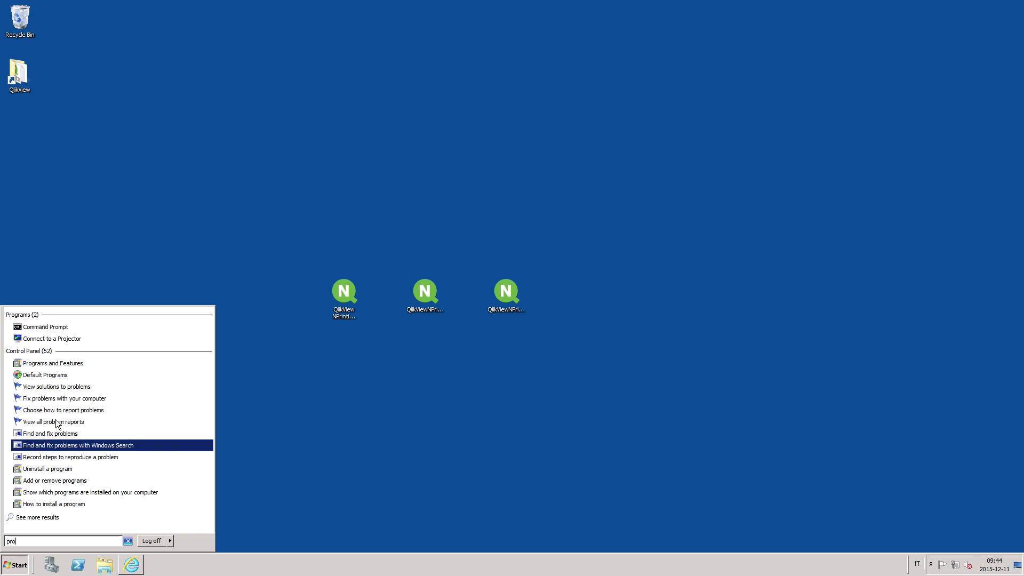
Open Programs and Features to confirm QlikView x64 12.10 is installed
{"action": "left_click", "coordinate": [44, 364]}
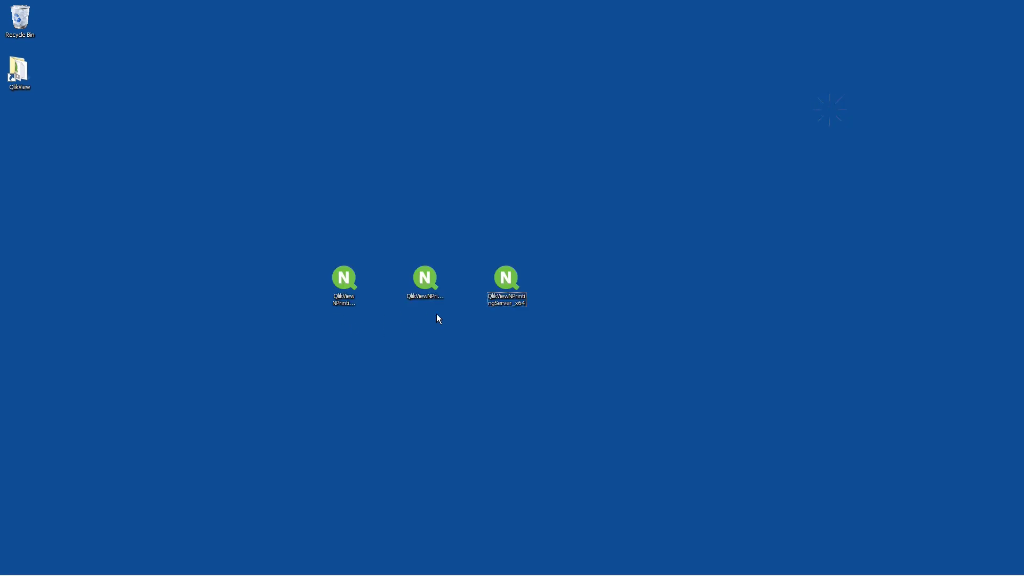
Launch QlikViewNPrintingServer_x64, accept its license terms and start the installation
{"action": "double_click", "coordinate": [507, 279]}
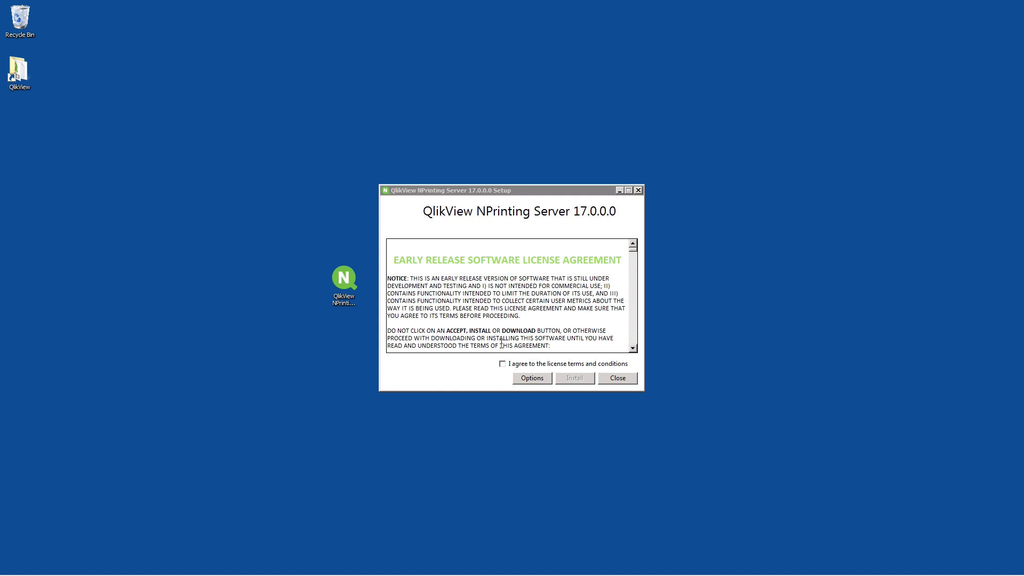
{"action": "left_click", "coordinate": [502, 363]}
{"action": "left_click", "coordinate": [574, 377]}
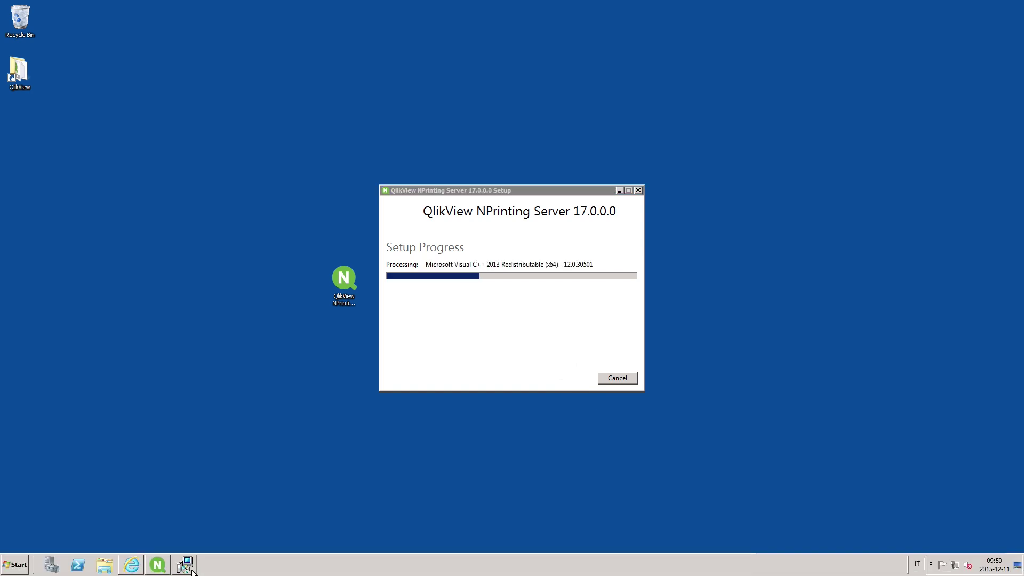
Accept the license and install the Visual C++ 2013 redistributable prerequisite
{"action": "left_click", "coordinate": [483, 336]}
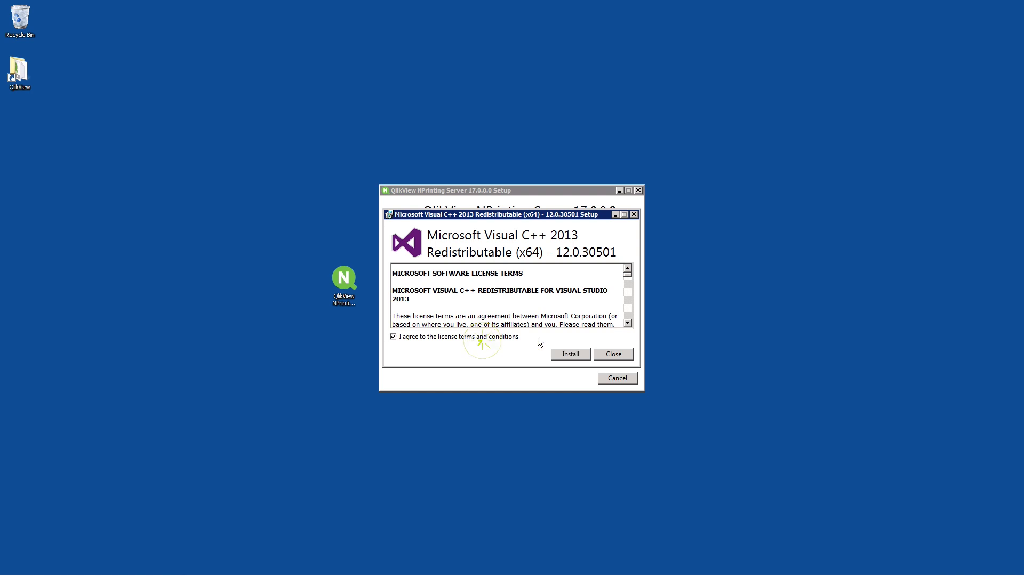
{"action": "left_click", "coordinate": [581, 355]}
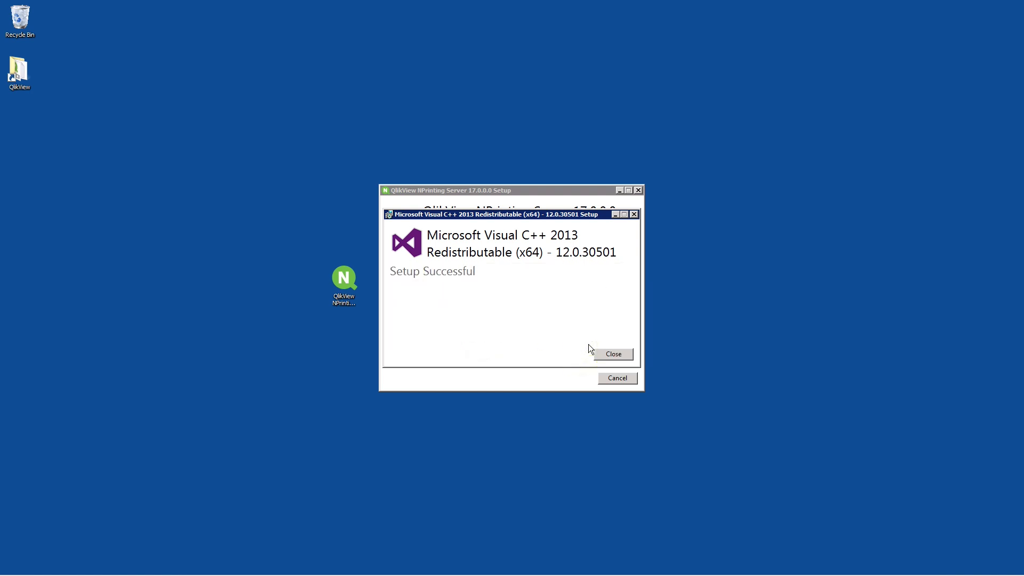
{"action": "left_click", "coordinate": [600, 354]}
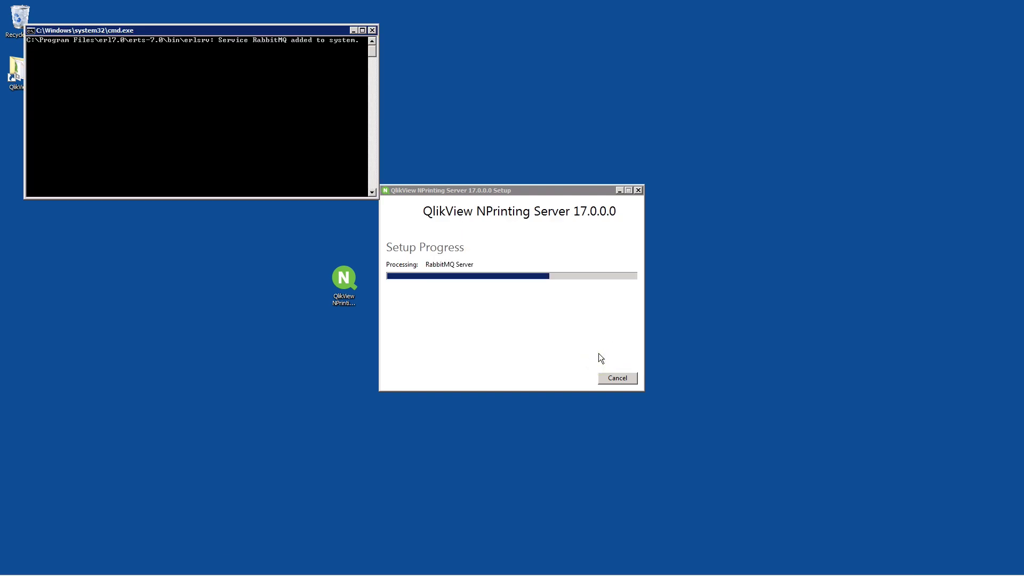
Install the Repository Service with administrator account Admin, then continue past the Server welcome page
{"action": "left_click", "coordinate": [565, 376]}
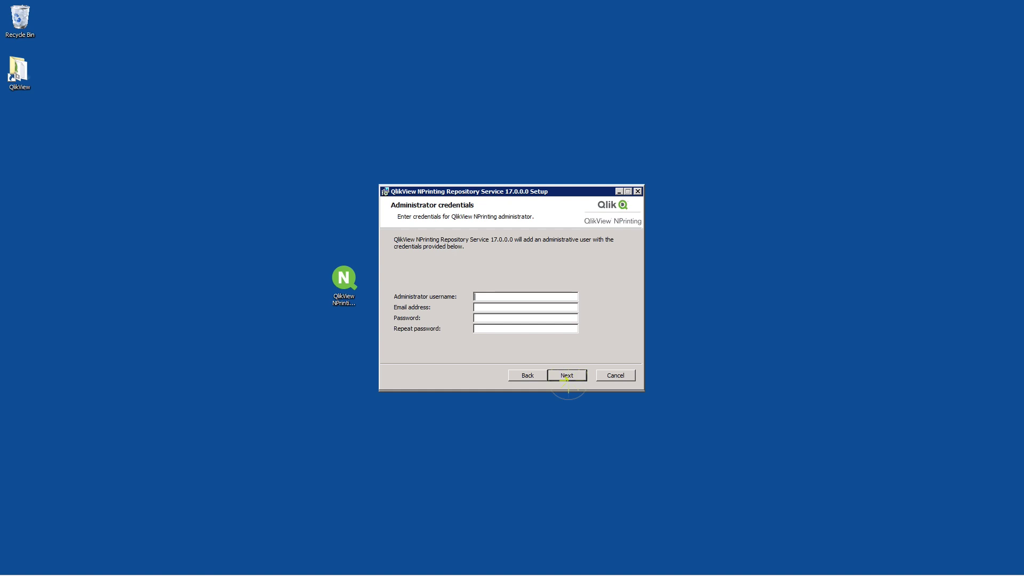
{"action": "key", "text": "Tab"}
{"action": "left_click", "coordinate": [566, 376]}
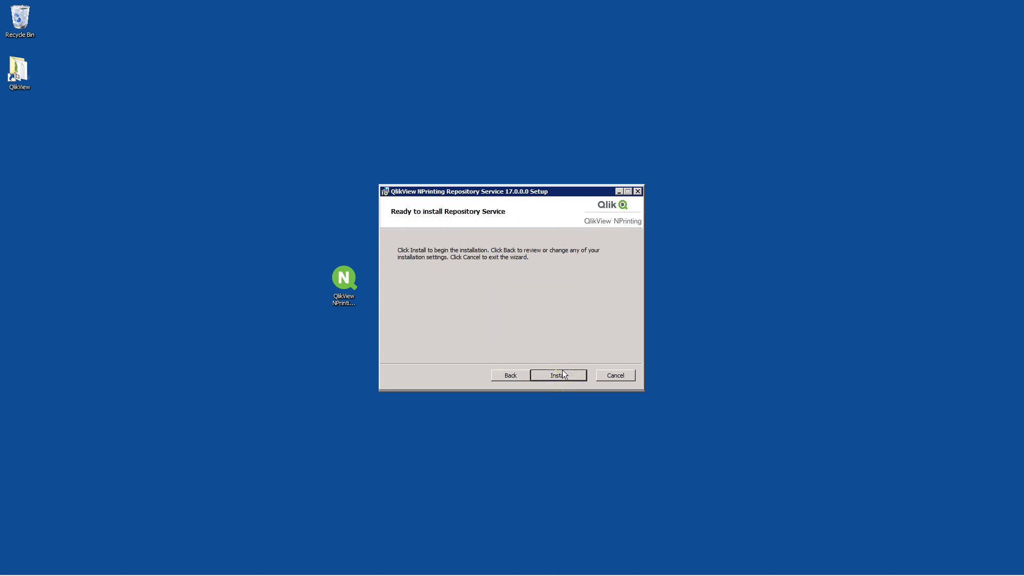
{"action": "left_click", "coordinate": [562, 373]}
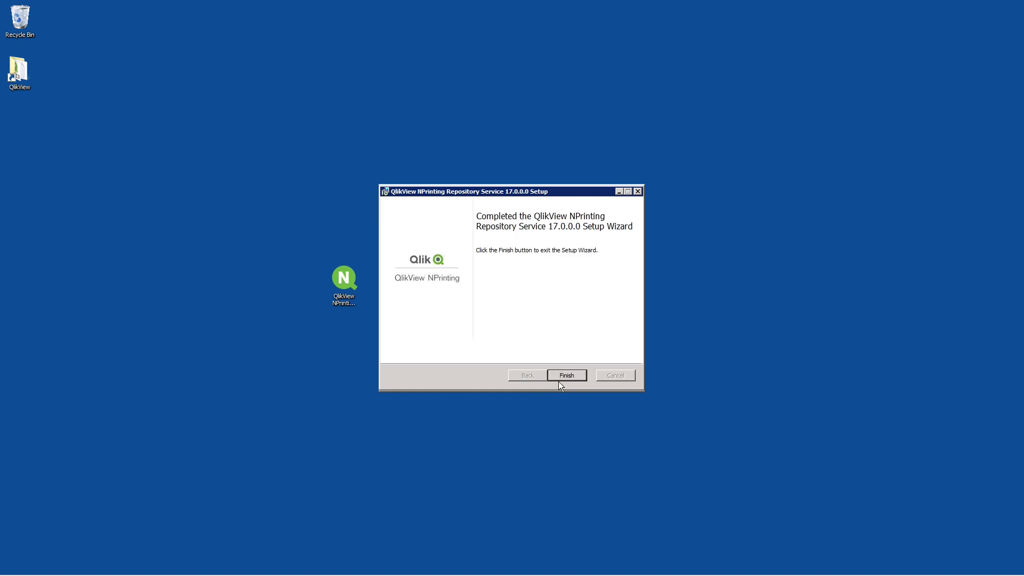
{"action": "left_click", "coordinate": [568, 374]}
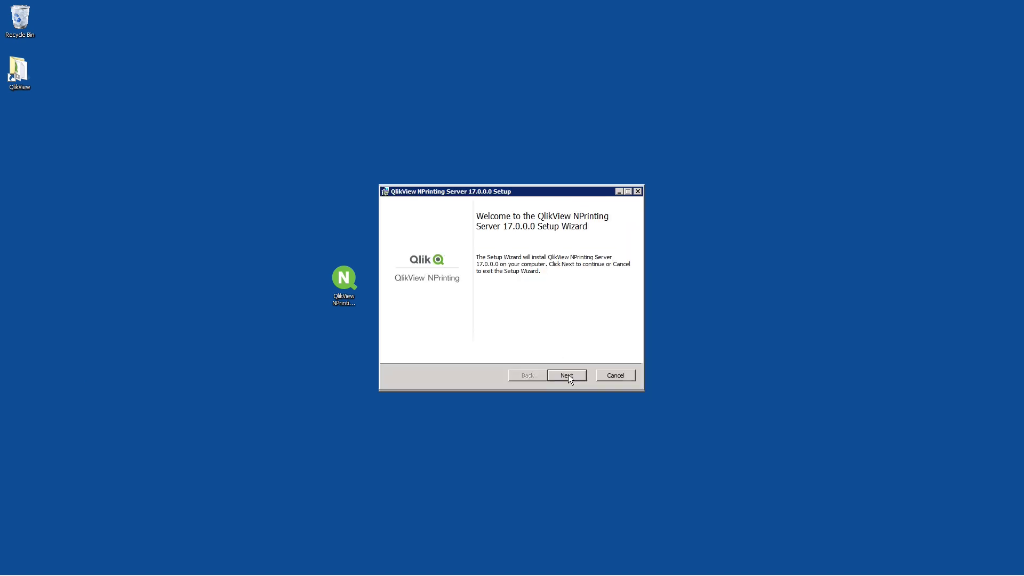
{"action": "left_click", "coordinate": [568, 376]}
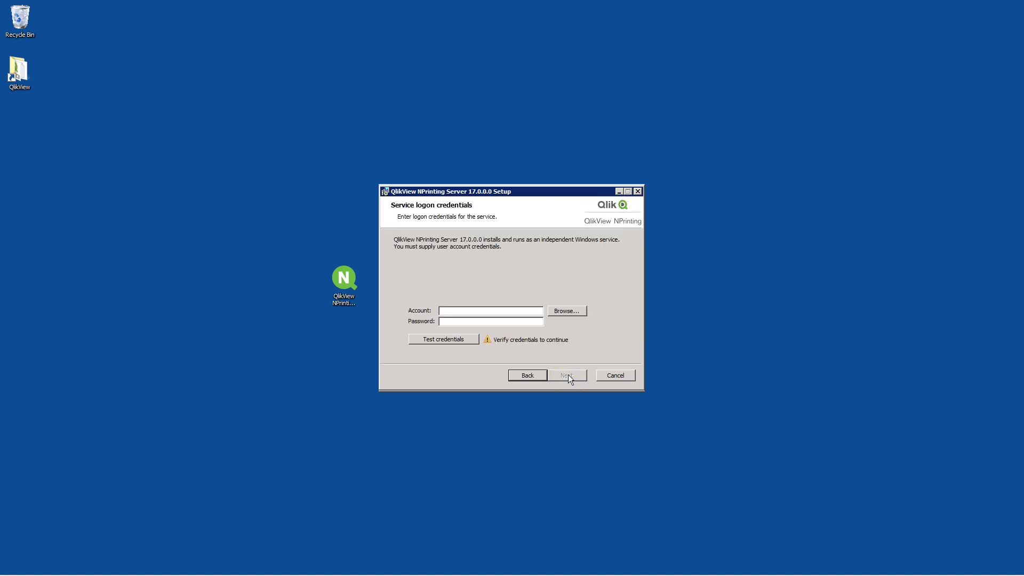
Search 'user' to reach Local Users and Groups, then create user NPadmin with a password
{"action": "left_click", "coordinate": [17, 565]}
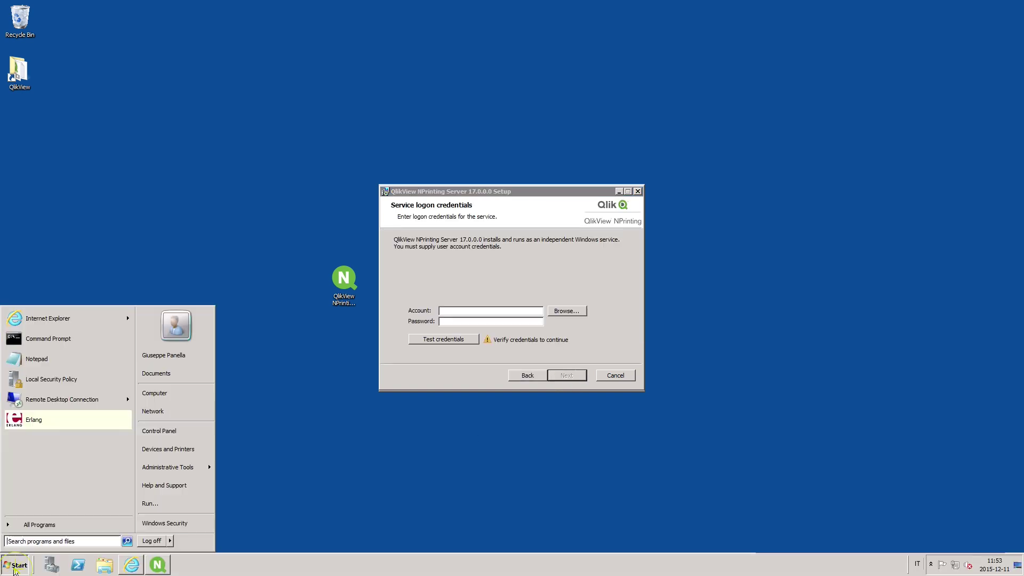
{"action": "type", "text": "user"}
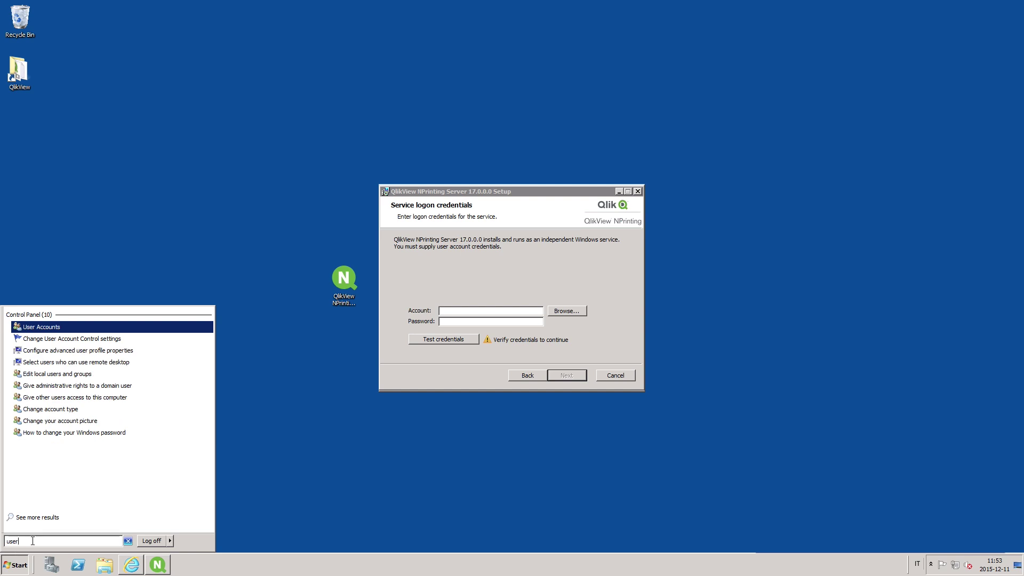
{"action": "left_click", "coordinate": [48, 373]}
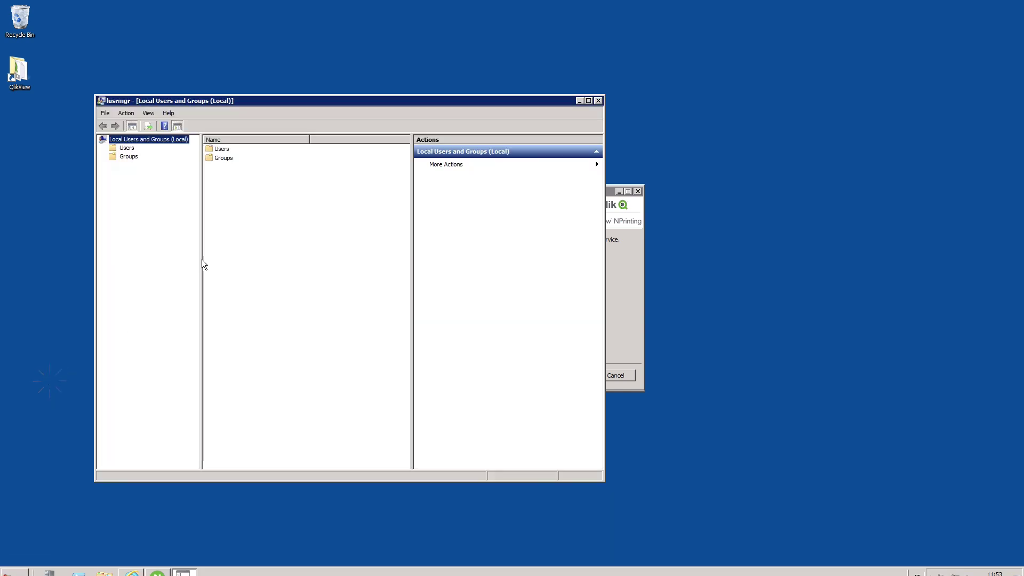
{"action": "double_click", "coordinate": [225, 152]}
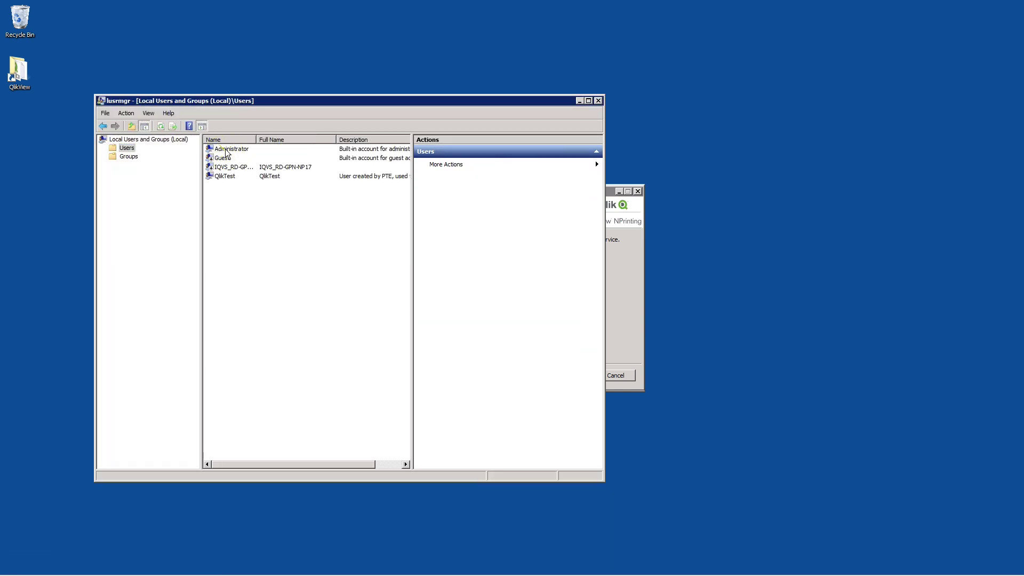
{"action": "right_click", "coordinate": [228, 192]}
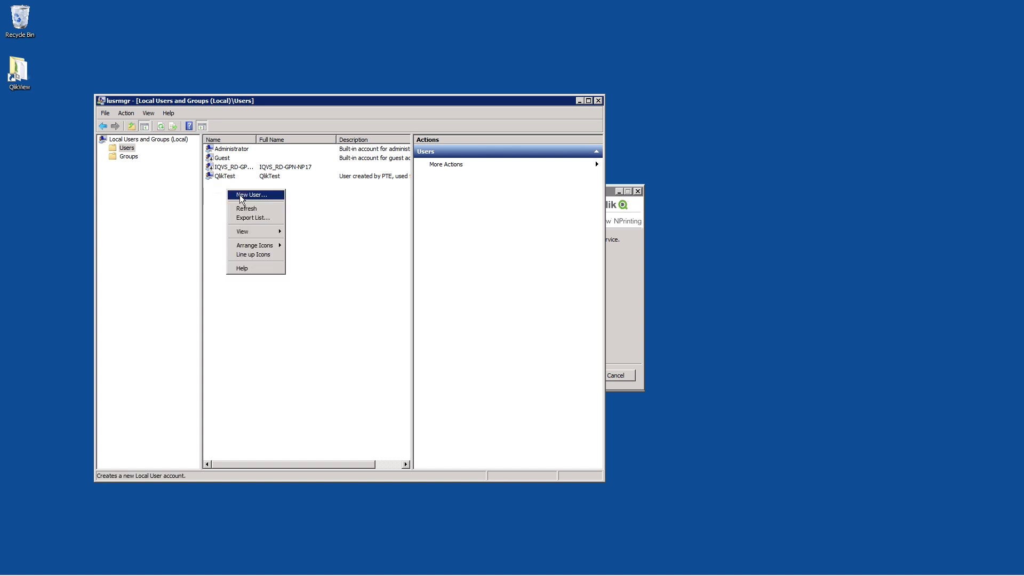
{"action": "left_click", "coordinate": [241, 196]}
{"action": "type", "text": "NPa"}
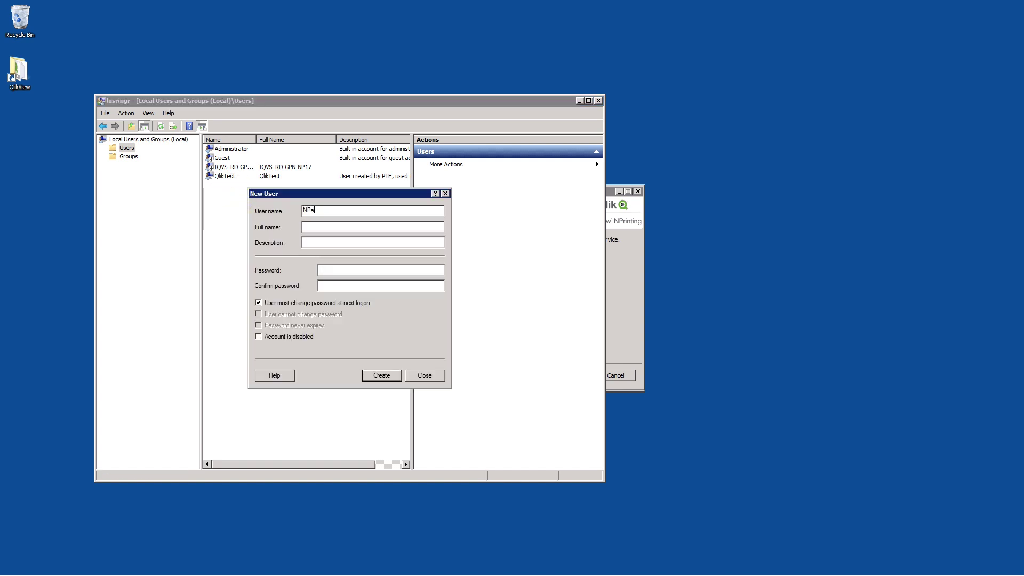
{"action": "type", "text": "*******"}
{"action": "key", "text": "Tab"}
{"action": "type", "text": "********"}
{"action": "left_click", "coordinate": [381, 376]}
{"action": "left_click", "coordinate": [424, 376]}
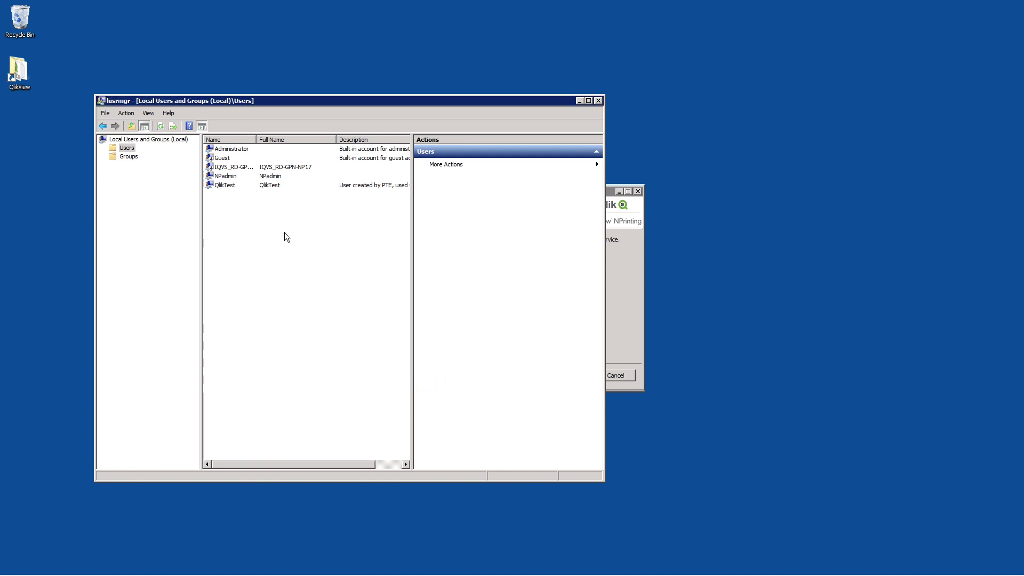
Open the Administrators group properties and begin adding a member through advanced search
{"action": "left_click", "coordinate": [227, 176]}
{"action": "left_click", "coordinate": [129, 158]}
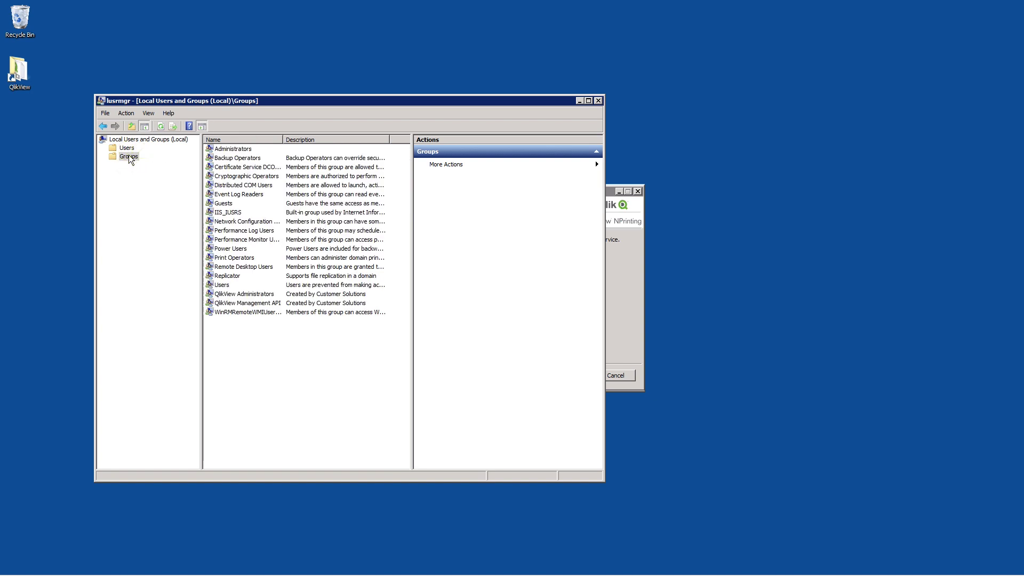
{"action": "double_click", "coordinate": [231, 149]}
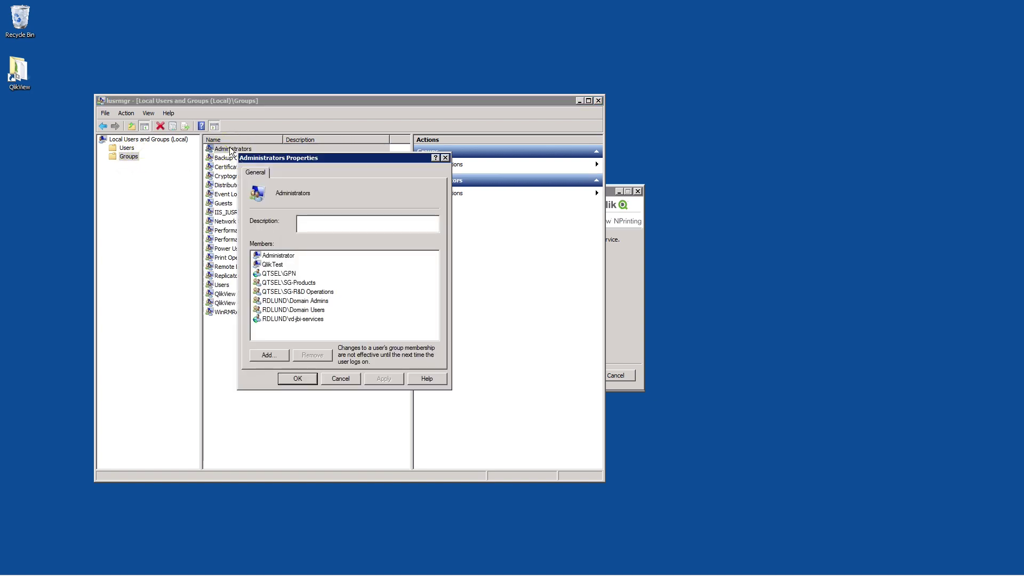
{"action": "left_click", "coordinate": [267, 356]}
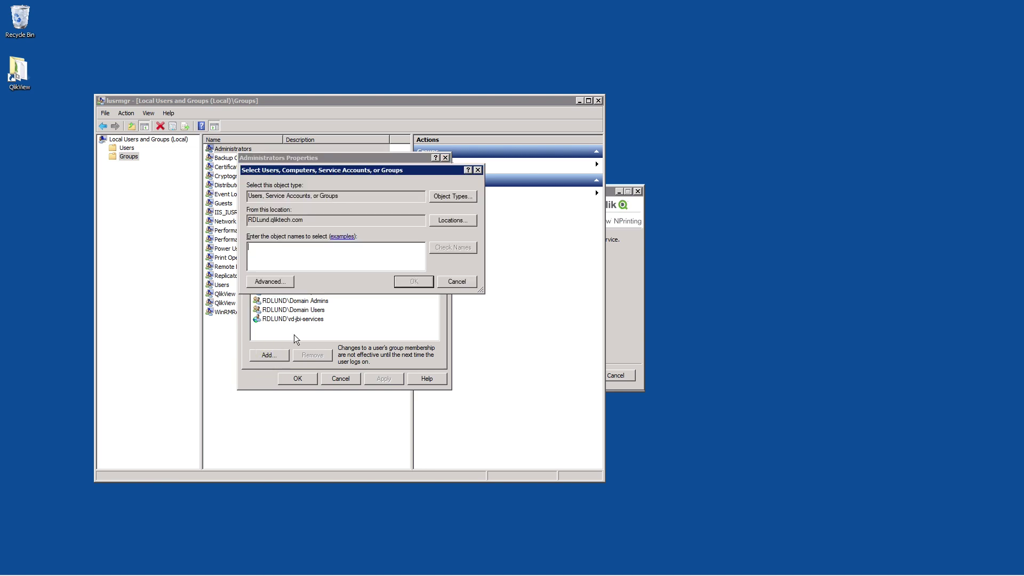
{"action": "left_click", "coordinate": [278, 283]}
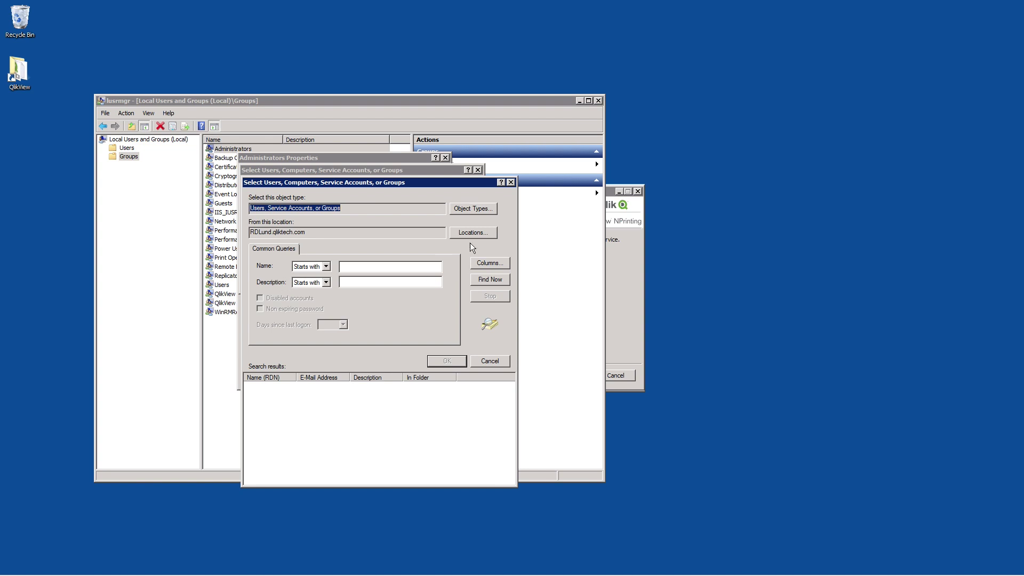
Search the local computer, select NPadmin and apply its Administrators group membership
{"action": "left_click", "coordinate": [469, 233]}
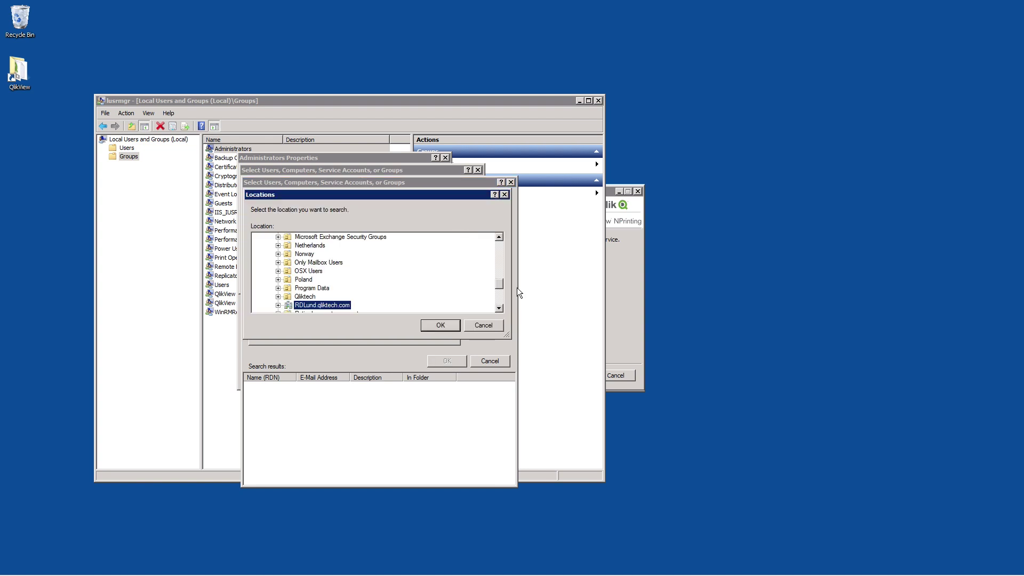
{"action": "left_click_drag", "start_coordinate": [499, 285], "coordinate": [502, 237]}
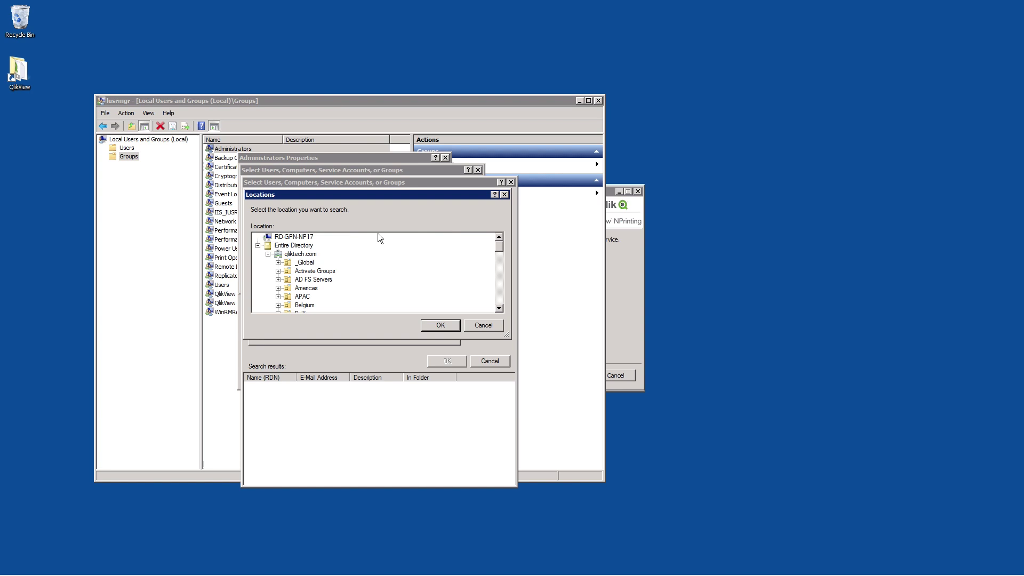
{"action": "left_click", "coordinate": [303, 238]}
{"action": "left_click", "coordinate": [441, 324]}
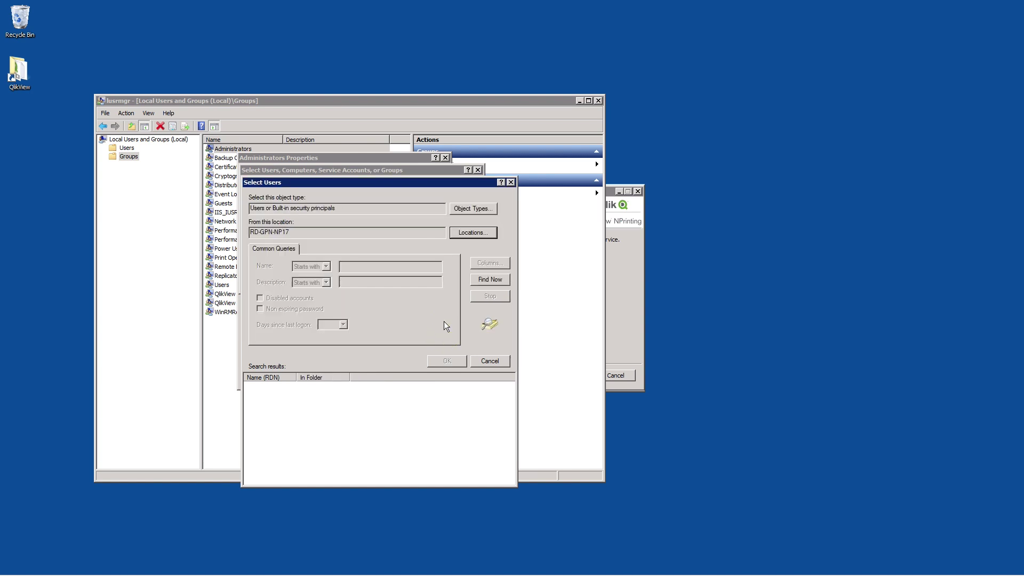
{"action": "left_click", "coordinate": [486, 280]}
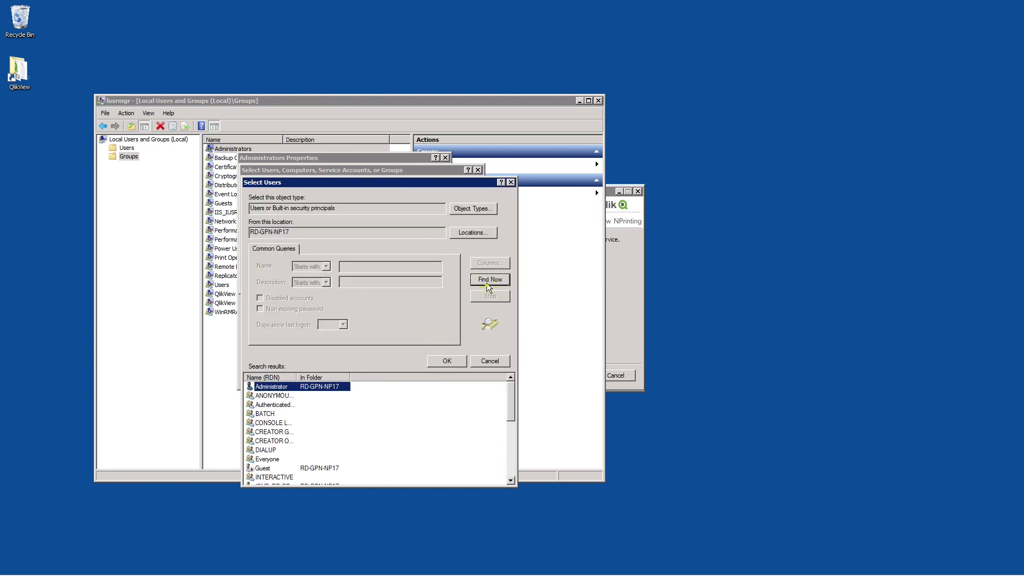
{"action": "left_click_drag", "start_coordinate": [508, 398], "coordinate": [509, 461]}
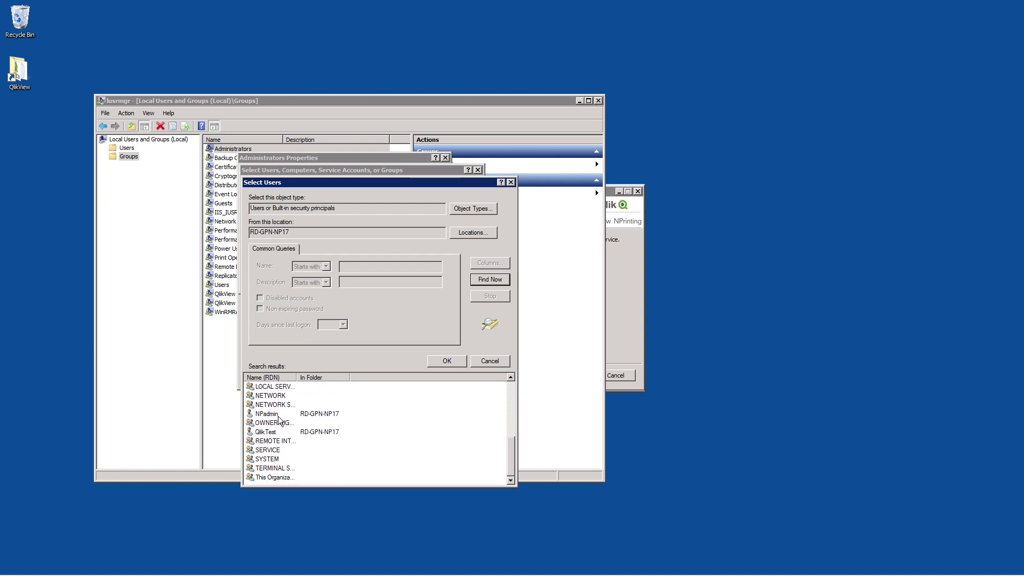
{"action": "left_click", "coordinate": [272, 414]}
{"action": "left_click", "coordinate": [453, 364]}
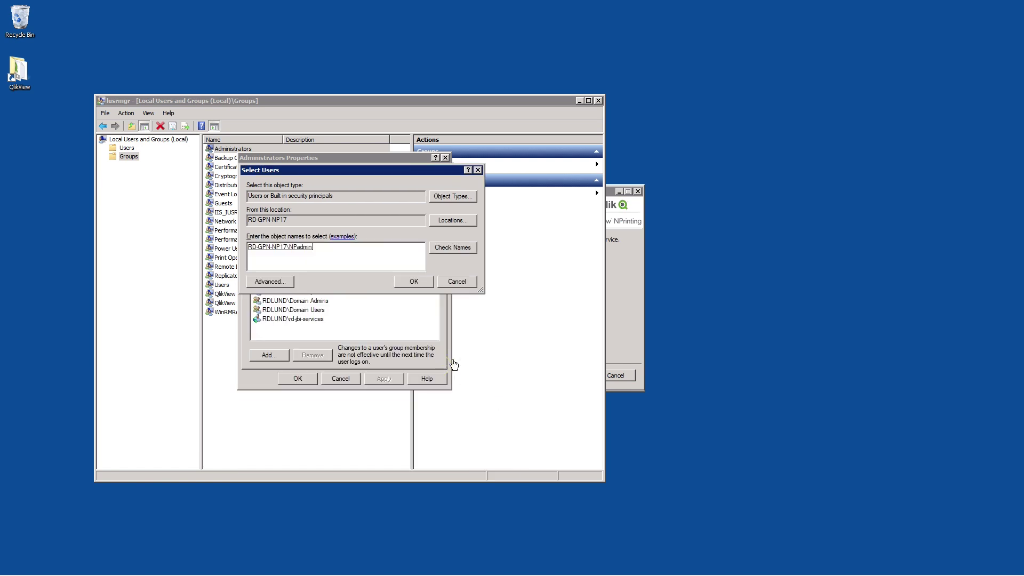
{"action": "left_click", "coordinate": [408, 281]}
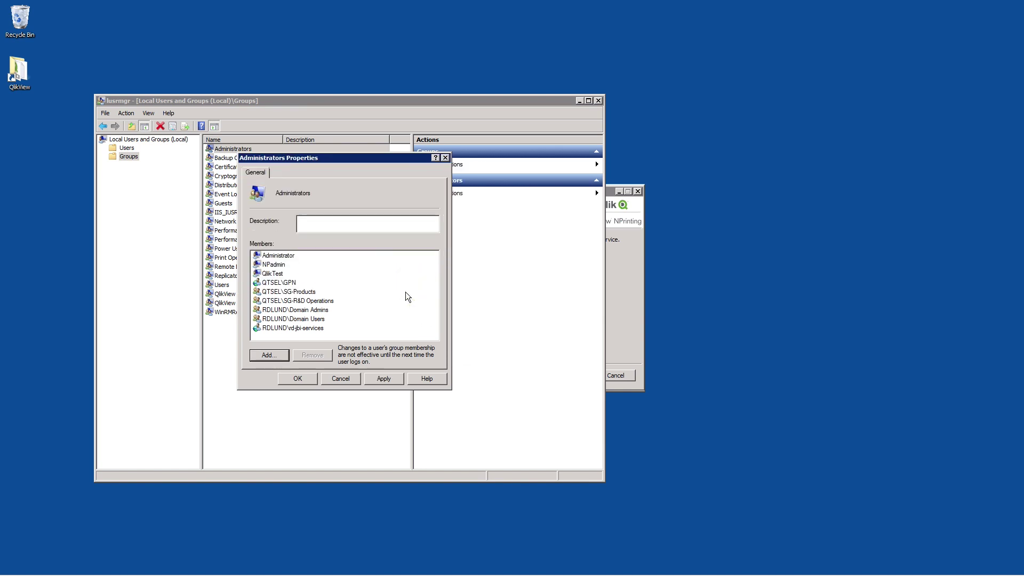
{"action": "left_click", "coordinate": [384, 378]}
{"action": "left_click", "coordinate": [313, 379]}
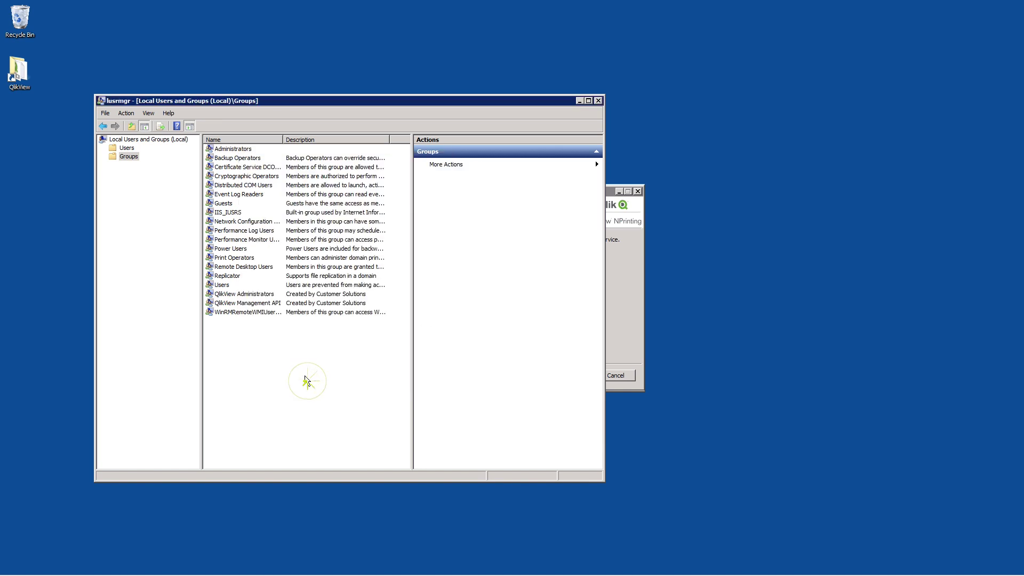
Close Local Users and Groups and open User Rights Assignment in Local Security Policy
{"action": "left_click", "coordinate": [599, 101]}
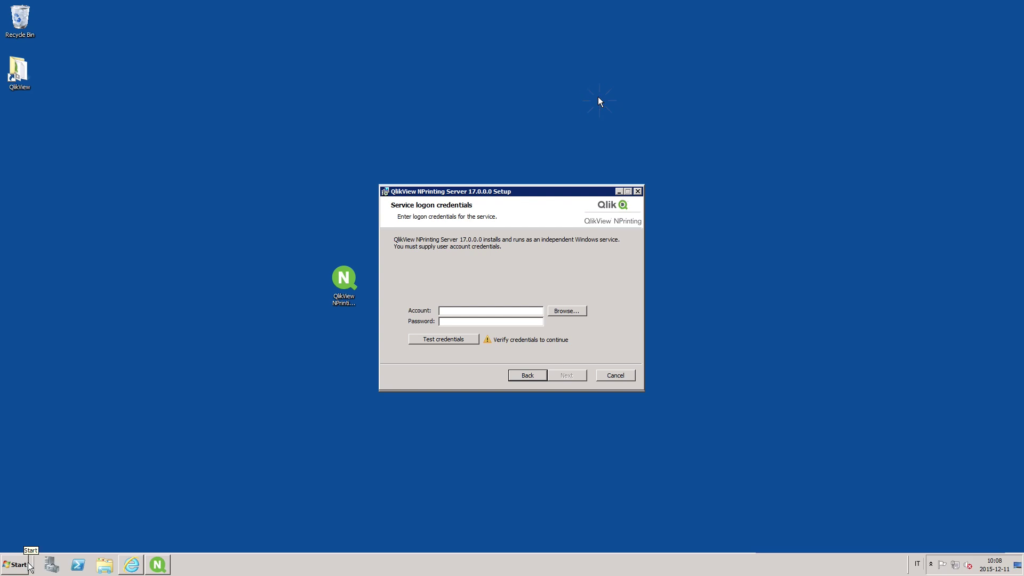
{"action": "left_click", "coordinate": [22, 567]}
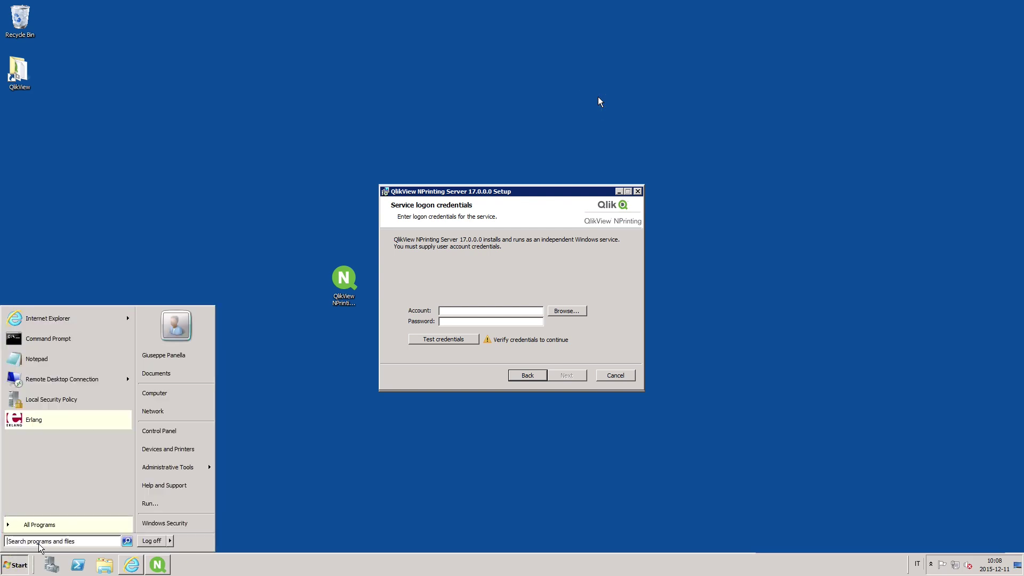
{"action": "type", "text": "admin"}
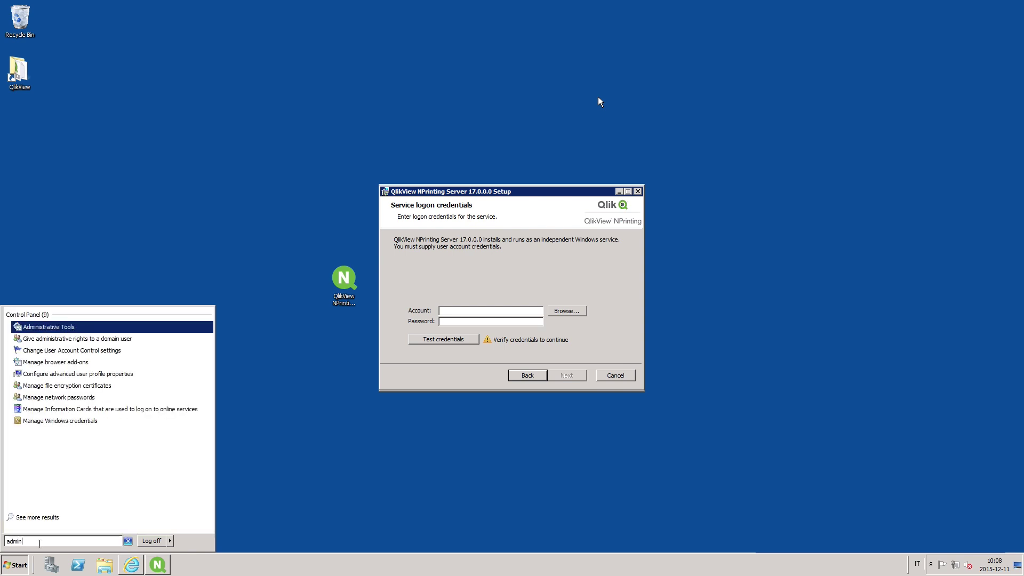
{"action": "left_click", "coordinate": [62, 328]}
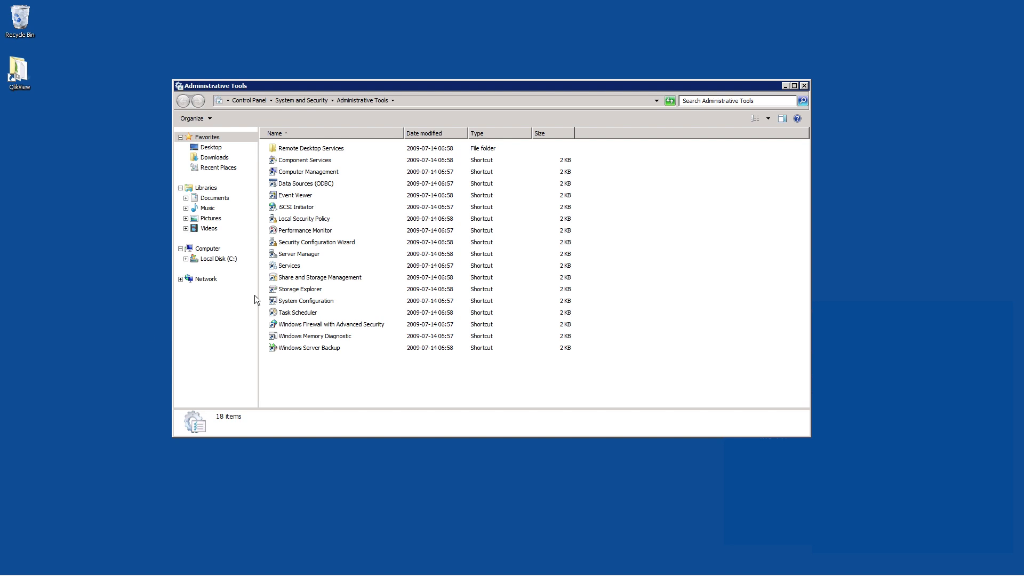
{"action": "left_click", "coordinate": [298, 220]}
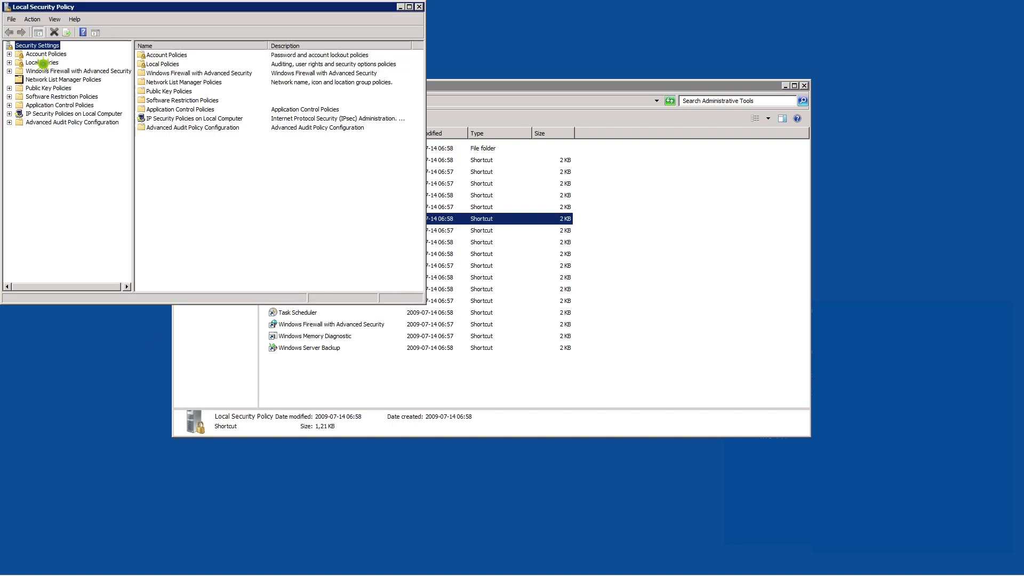
{"action": "left_click", "coordinate": [41, 63]}
{"action": "double_click", "coordinate": [189, 66]}
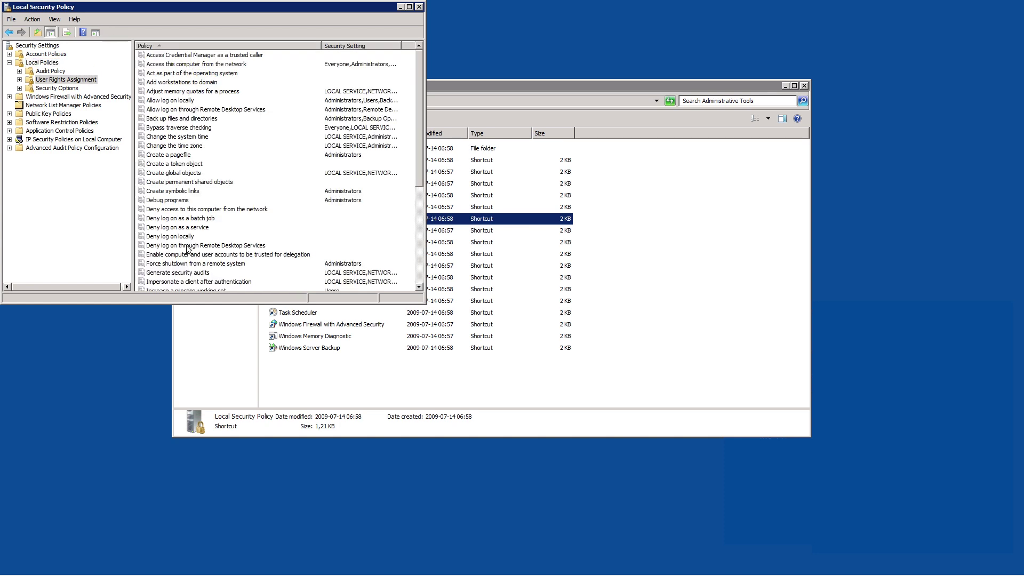
{"action": "scroll", "coordinate": [185, 256], "scroll_direction": "down", "scroll_amount": 5}
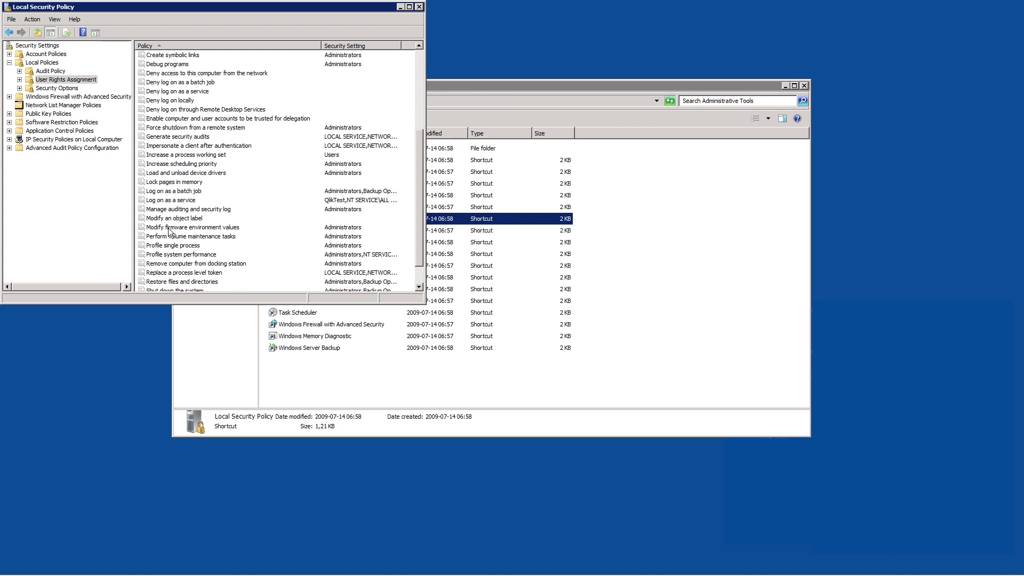
Add the local RD-GPN-NP17\Administrator account to the Log on as a service right
{"action": "double_click", "coordinate": [163, 200]}
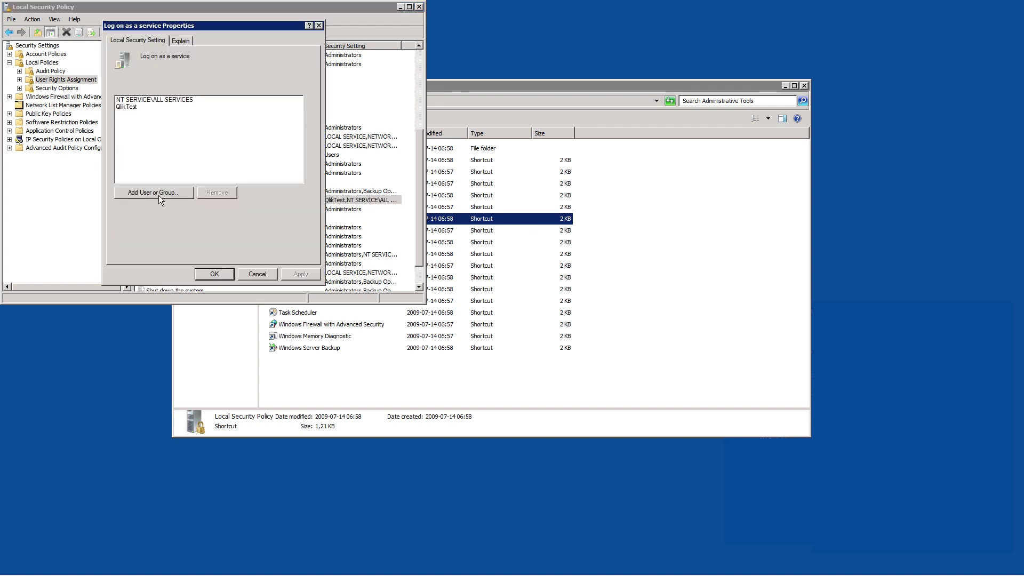
{"action": "left_click", "coordinate": [158, 197]}
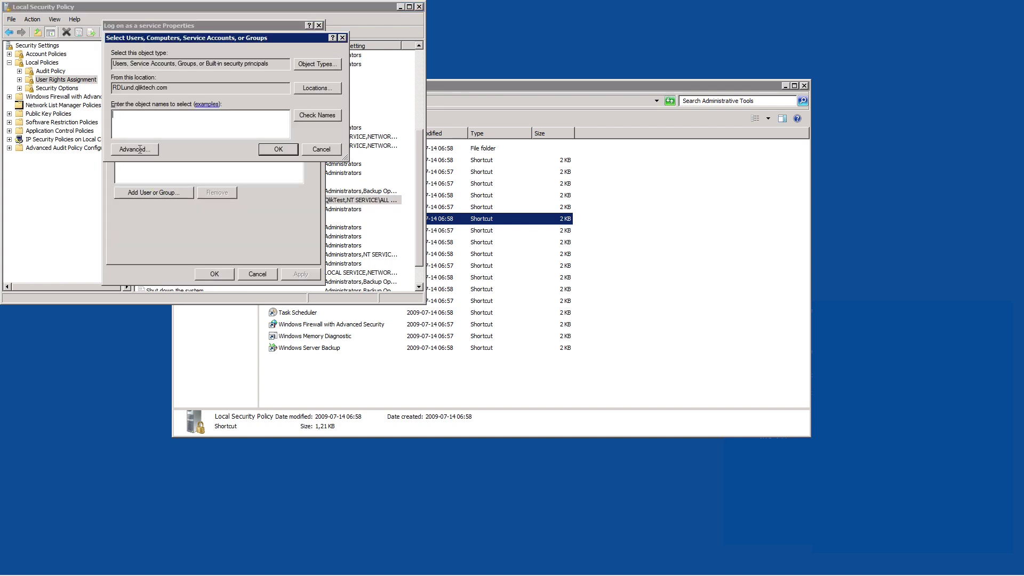
{"action": "left_click", "coordinate": [136, 149]}
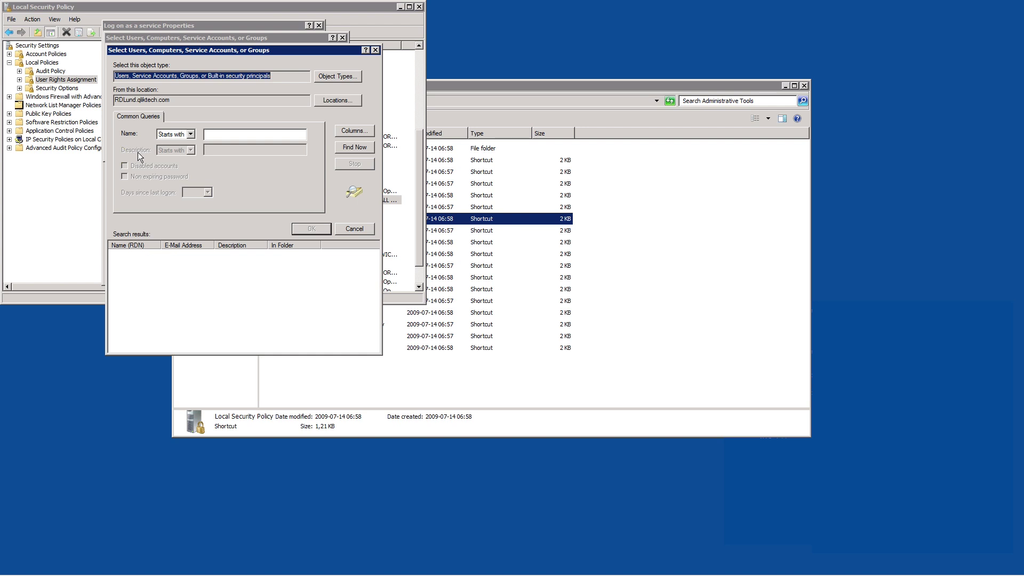
{"action": "left_click", "coordinate": [330, 99]}
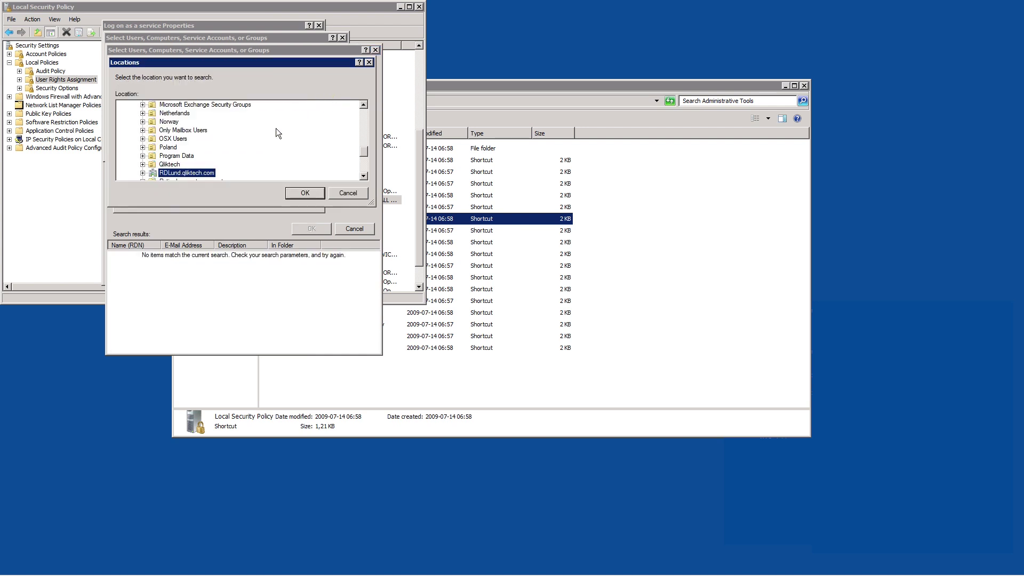
{"action": "left_click_drag", "start_coordinate": [362, 153], "coordinate": [365, 100]}
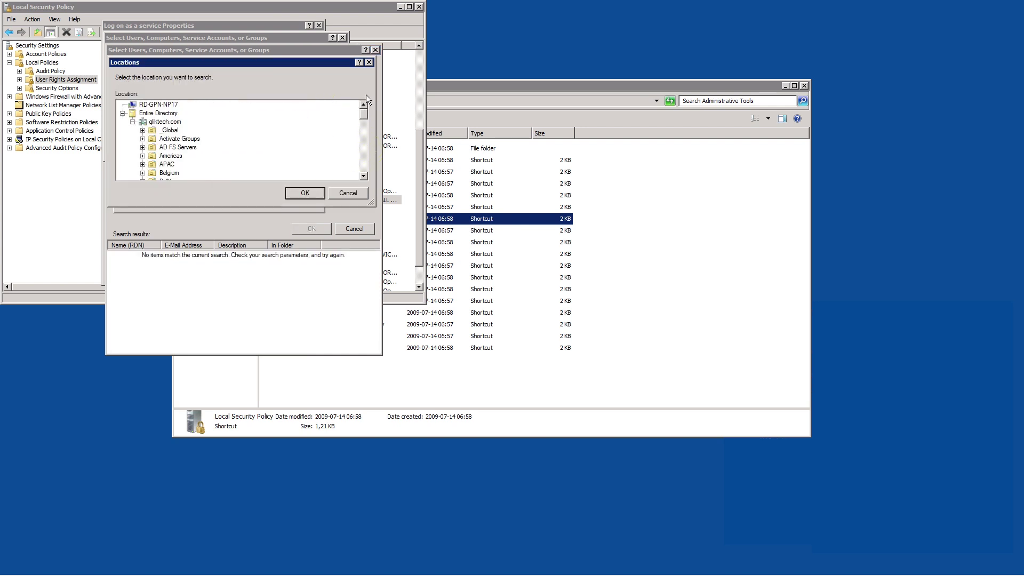
{"action": "left_click", "coordinate": [157, 104]}
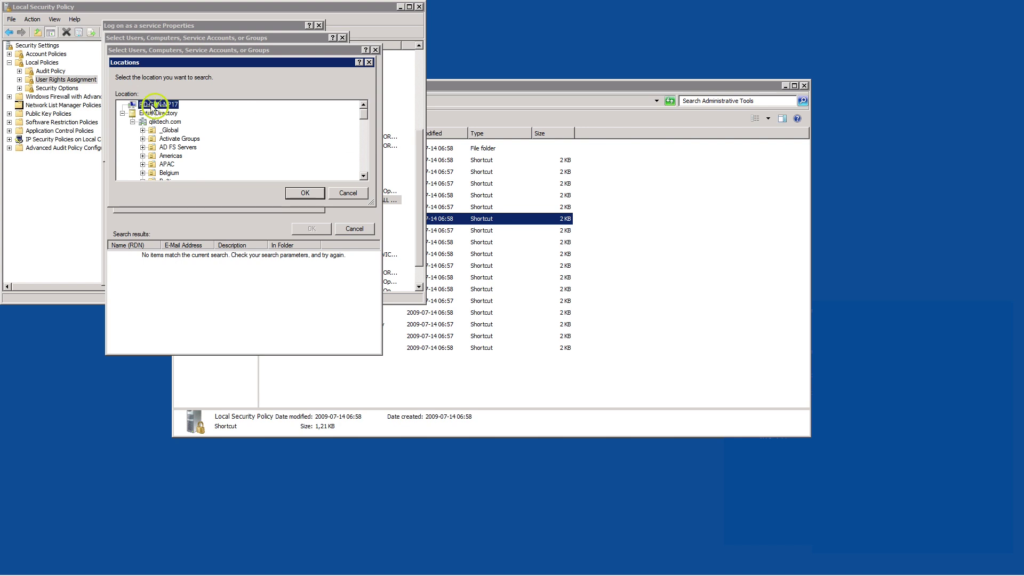
{"action": "left_click", "coordinate": [301, 194]}
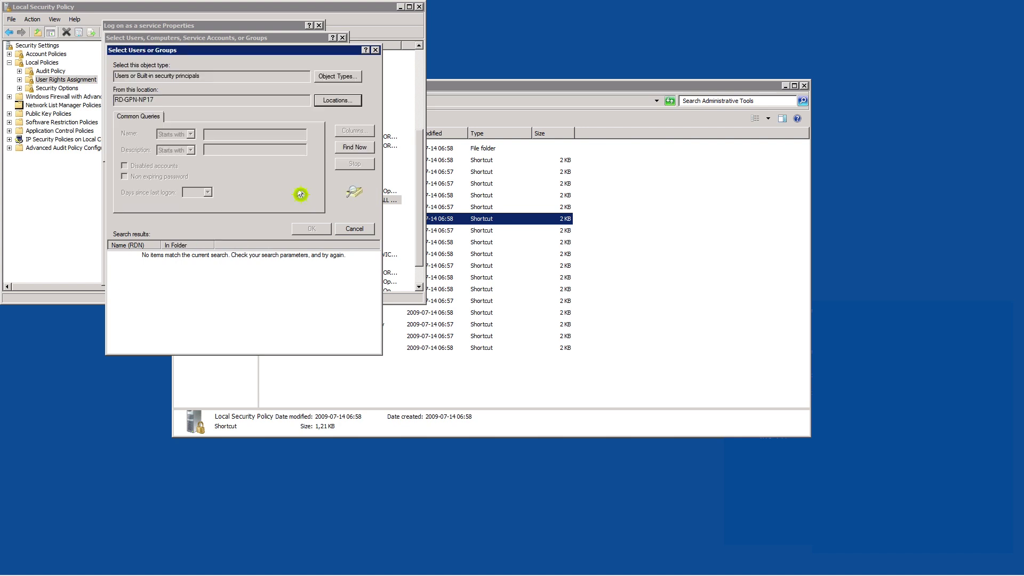
{"action": "left_click", "coordinate": [354, 148]}
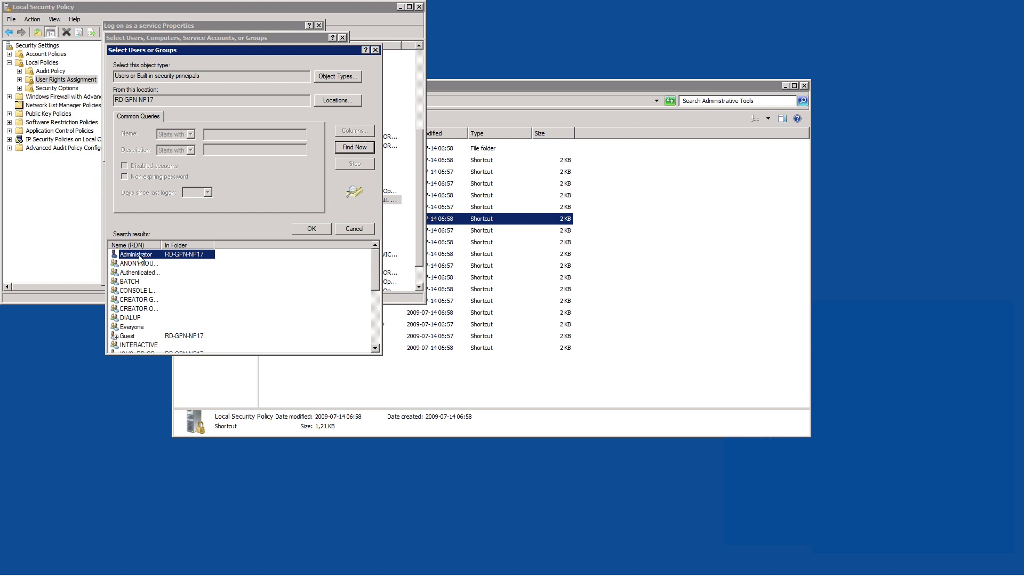
{"action": "left_click", "coordinate": [312, 231]}
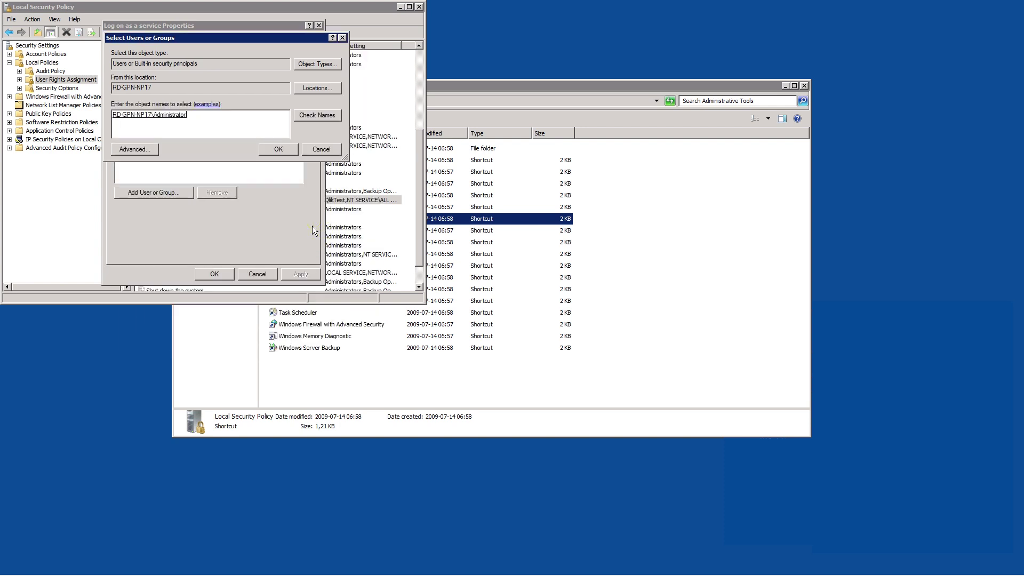
{"action": "left_click", "coordinate": [275, 149]}
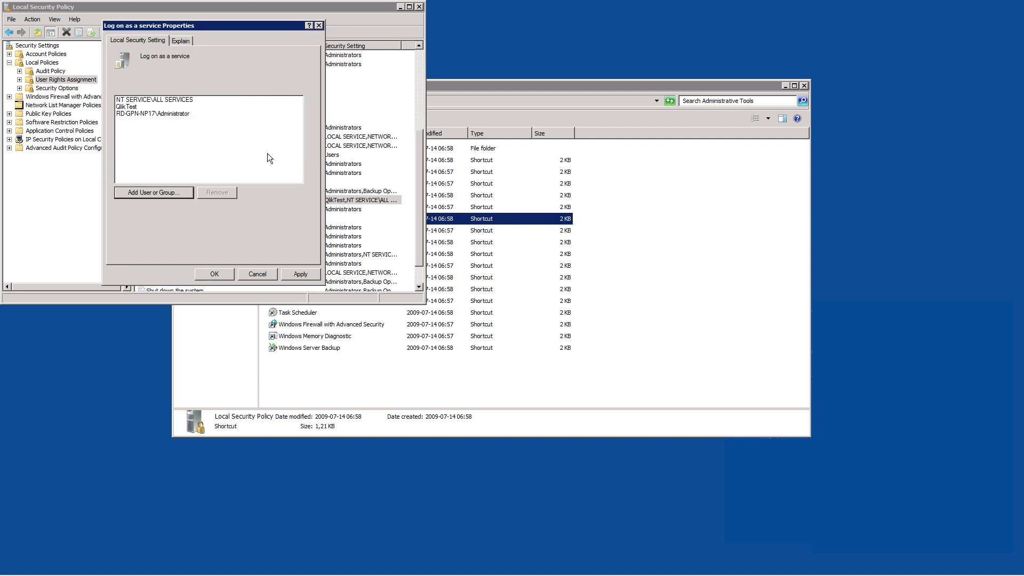
{"action": "left_click", "coordinate": [300, 274]}
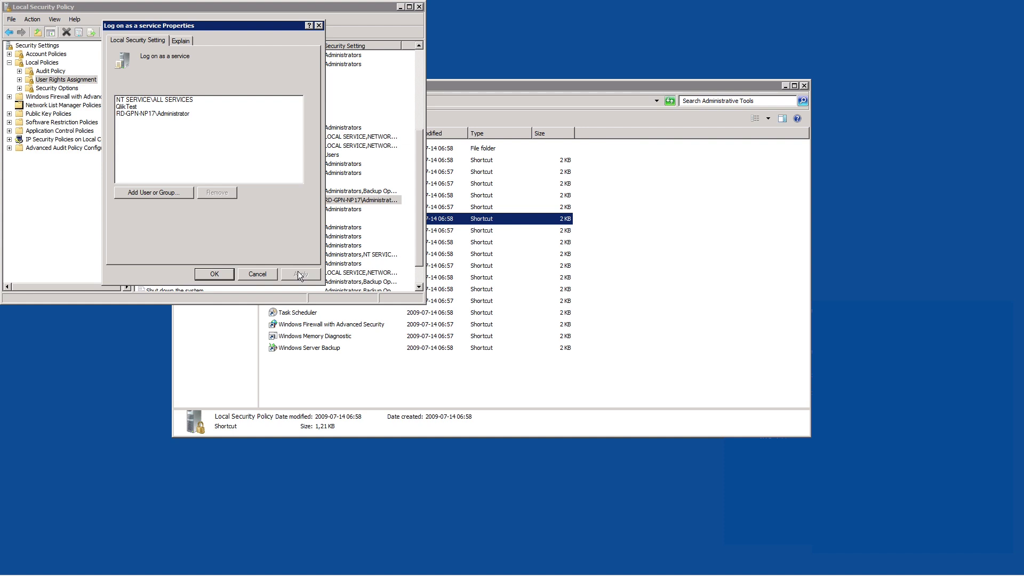
{"action": "left_click", "coordinate": [233, 273]}
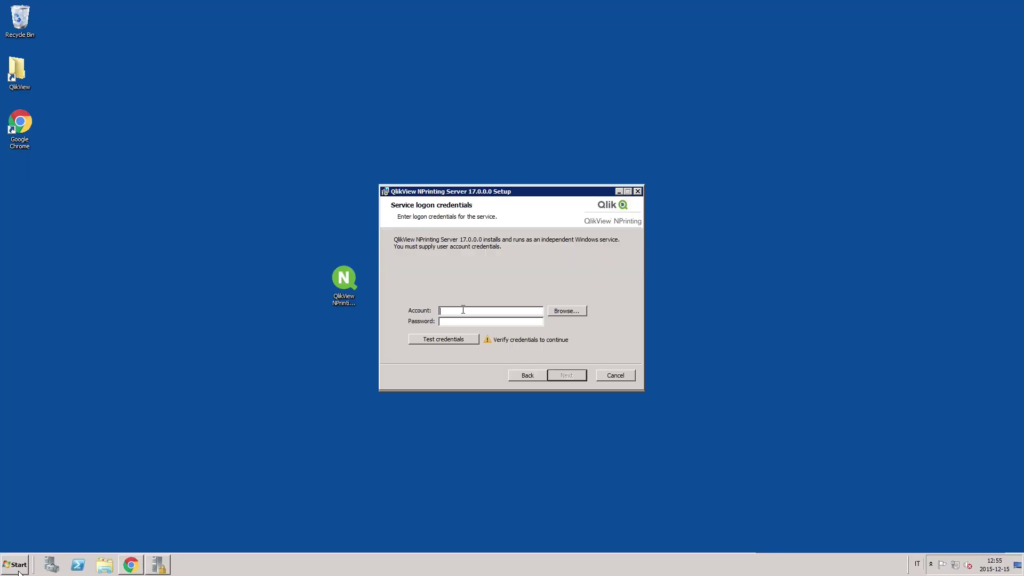
{"action": "type", "text": "RD"}
Browse to the C:\Program Files\QlikView folder in Windows Explorer
{"action": "left_click", "coordinate": [16, 565]}
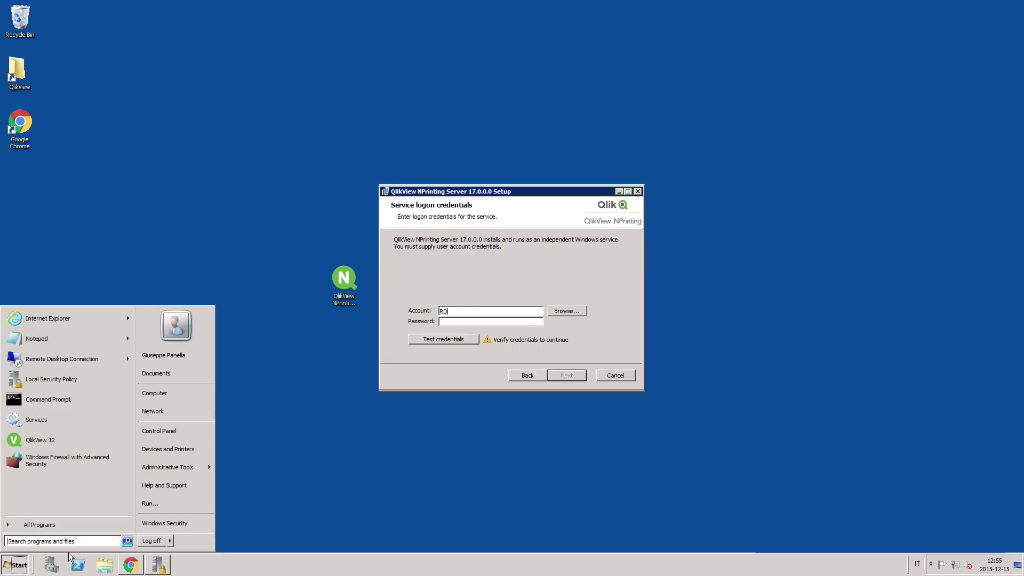
{"action": "left_click", "coordinate": [158, 395]}
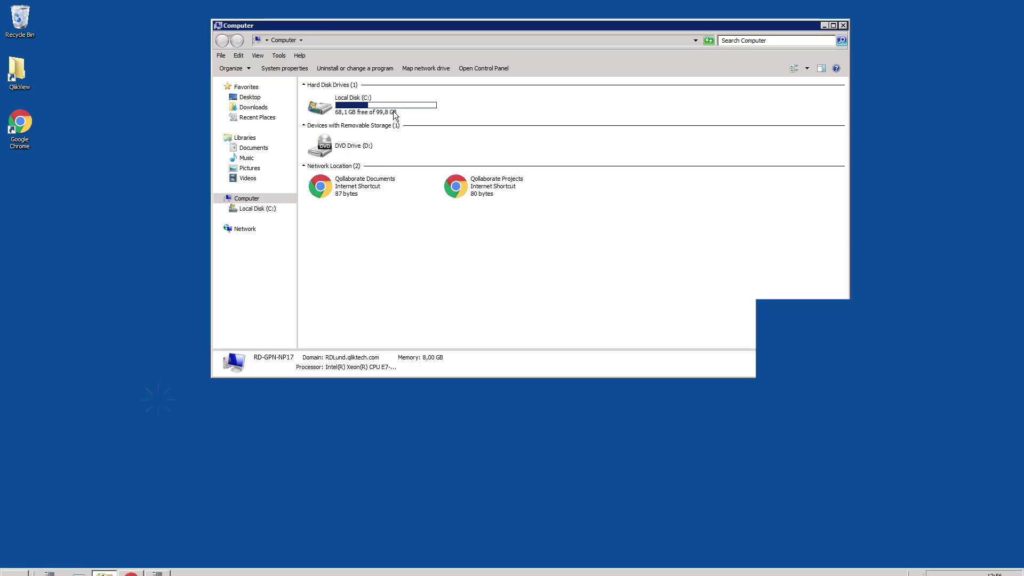
{"action": "double_click", "coordinate": [368, 104]}
{"action": "double_click", "coordinate": [336, 133]}
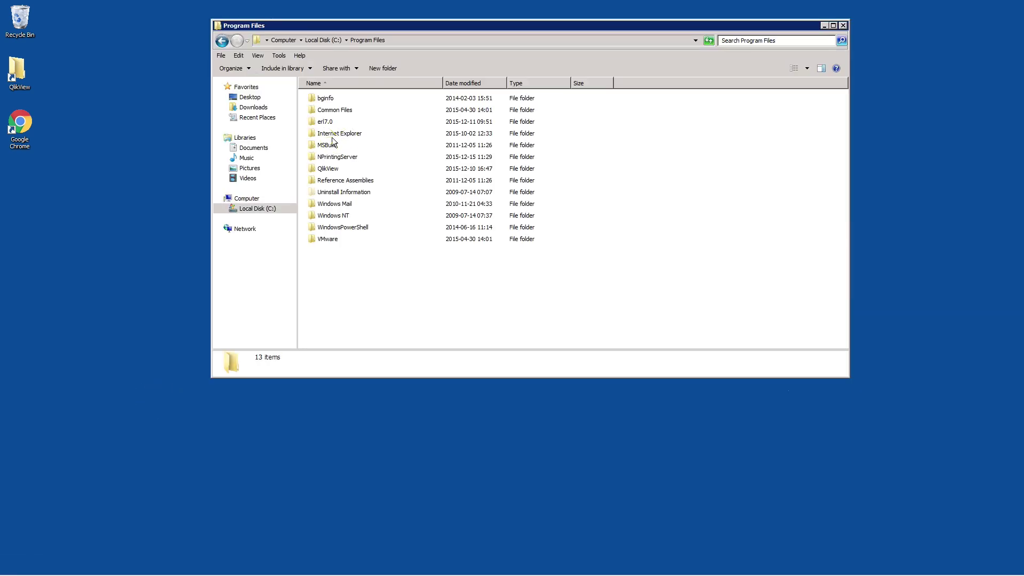
{"action": "left_click", "coordinate": [330, 170]}
{"action": "double_click", "coordinate": [329, 171]}
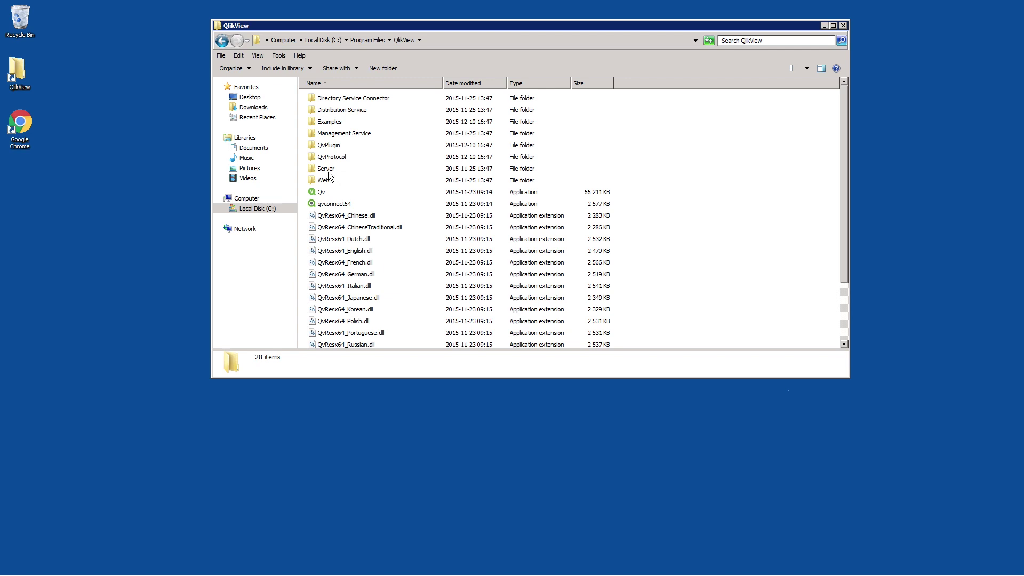
Run the Qv application as a different user with the NPadmin credentials
{"action": "left_click", "coordinate": [321, 194]}
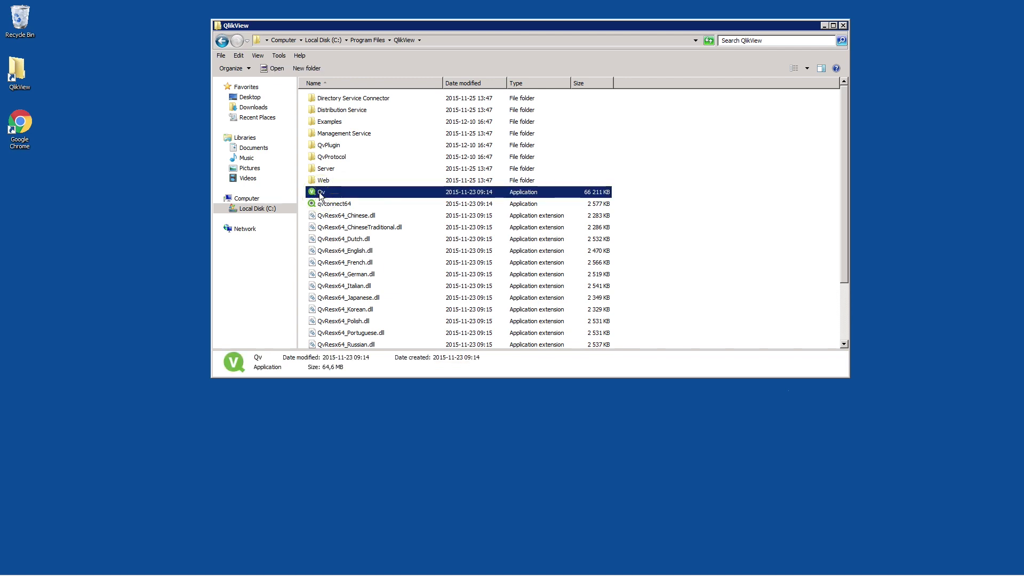
{"action": "key", "text": "shift"}
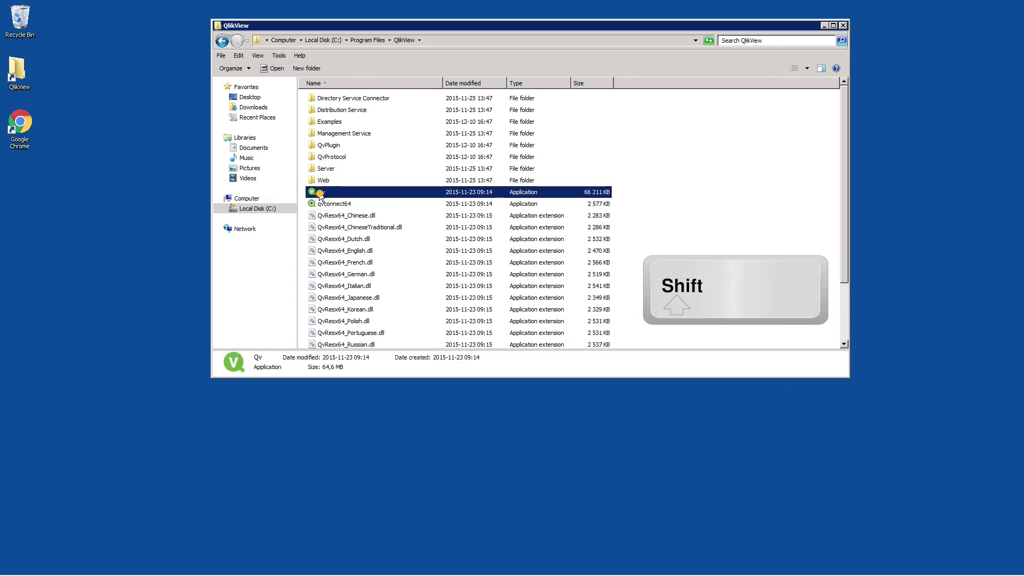
{"action": "right_click", "coordinate": [319, 193], "text": "shift"}
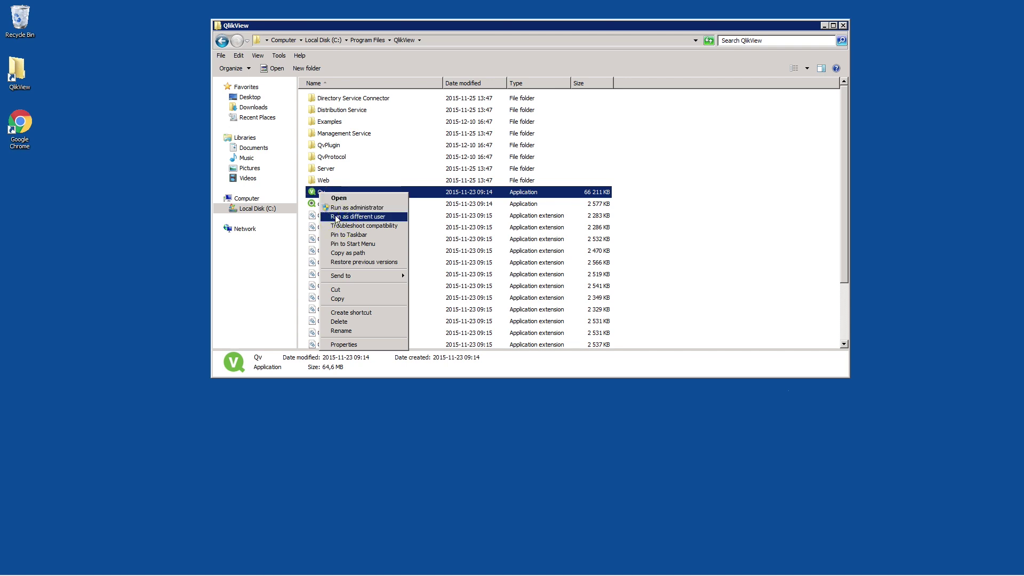
{"action": "left_click", "coordinate": [357, 217]}
{"action": "type", "text": ".\\NPa"}
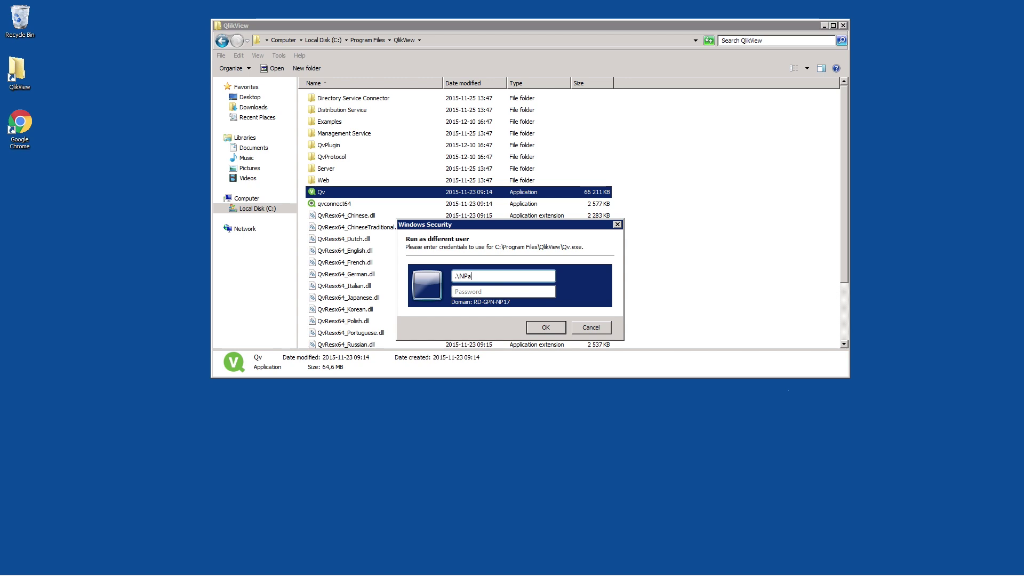
{"action": "type", "text": "dmin"}
{"action": "key", "text": "Tab"}
{"action": "type", "text": "password"}
{"action": "left_click", "coordinate": [545, 327]}
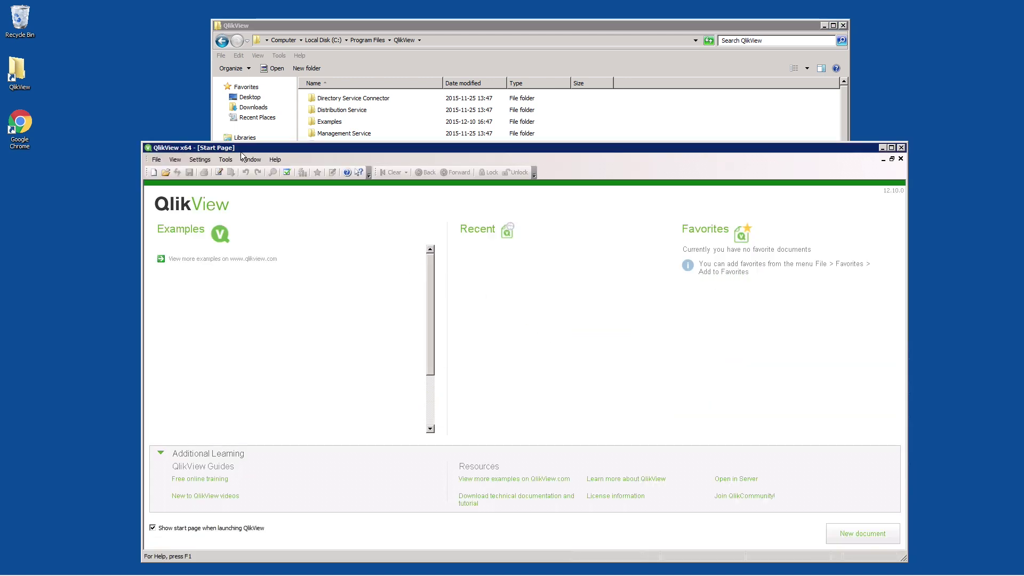
Go to the License page of QlikView User Preferences and start changing the license
{"action": "left_click", "coordinate": [200, 160]}
{"action": "left_click", "coordinate": [208, 170]}
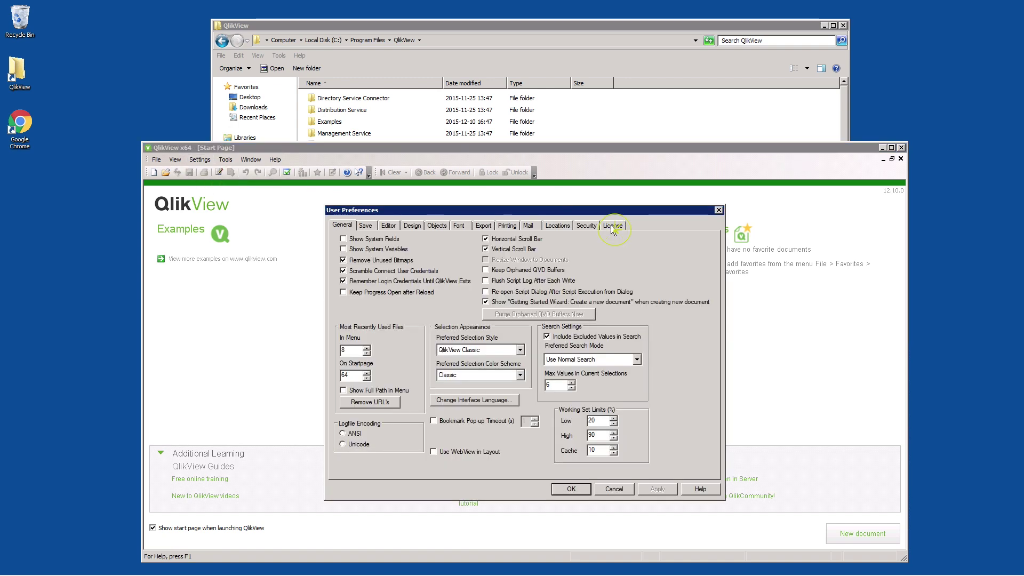
{"action": "left_click", "coordinate": [611, 228]}
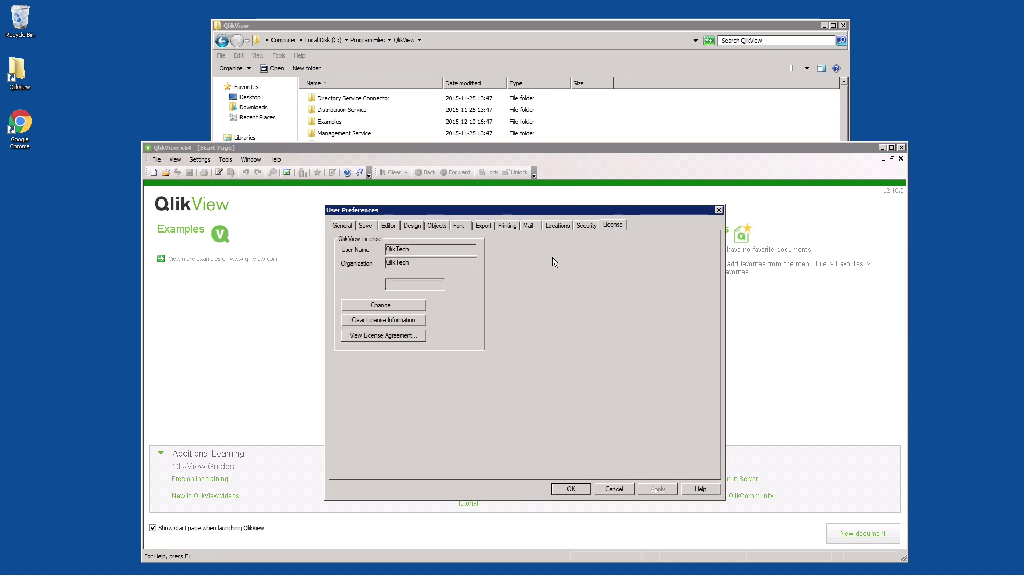
{"action": "left_click", "coordinate": [414, 306]}
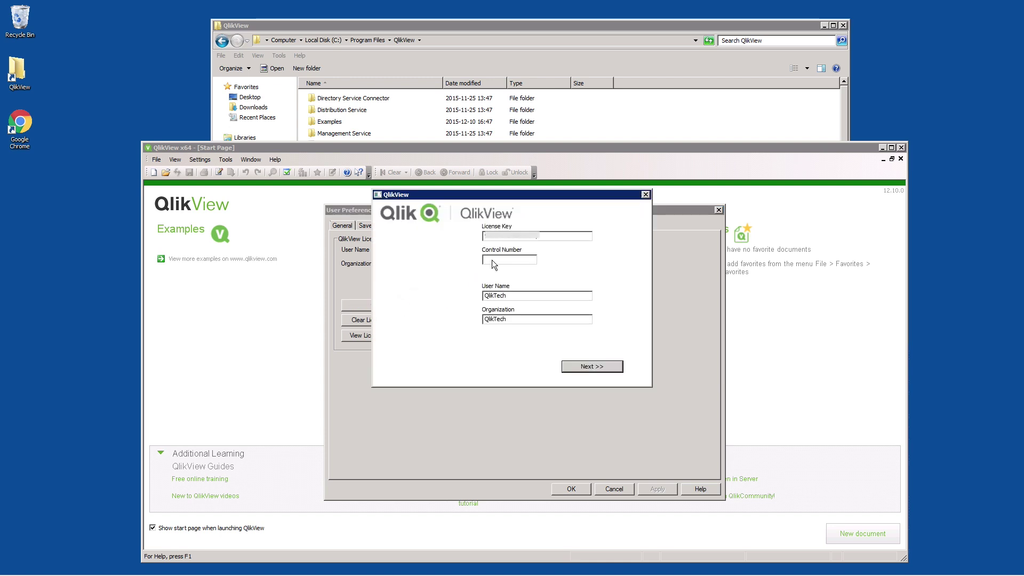
Paste the control number, accept the license agreement, save preferences and close QlikView
{"action": "key", "text": "ctrl+v"}
{"action": "left_click", "coordinate": [589, 367]}
{"action": "left_click", "coordinate": [513, 302]}
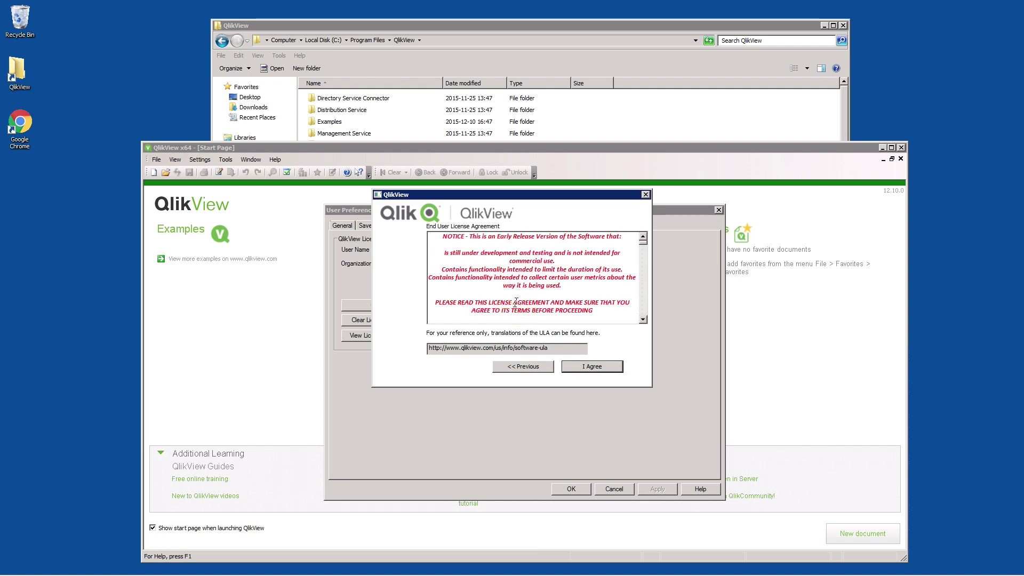
{"action": "left_click", "coordinate": [590, 367]}
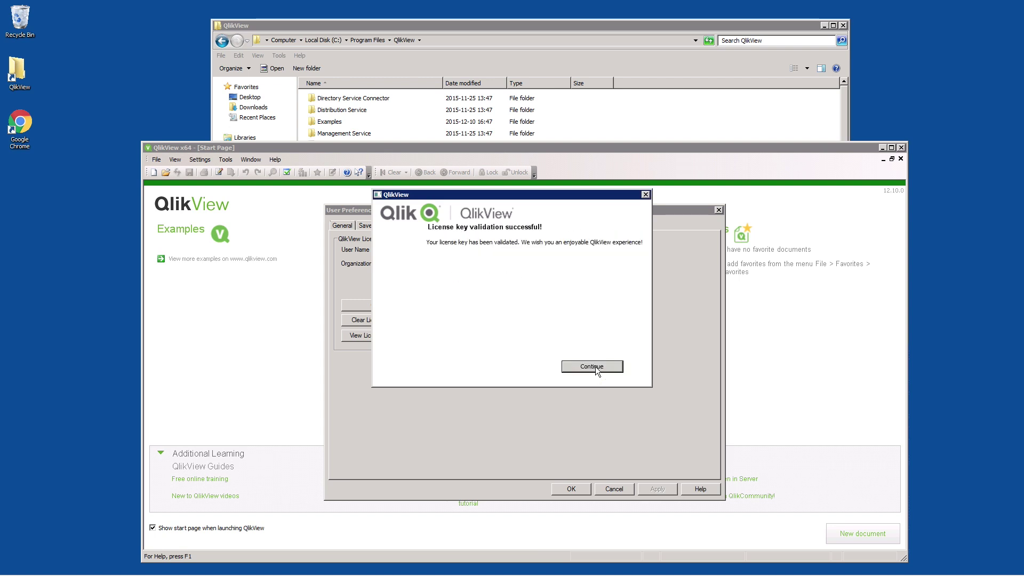
{"action": "left_click", "coordinate": [595, 367]}
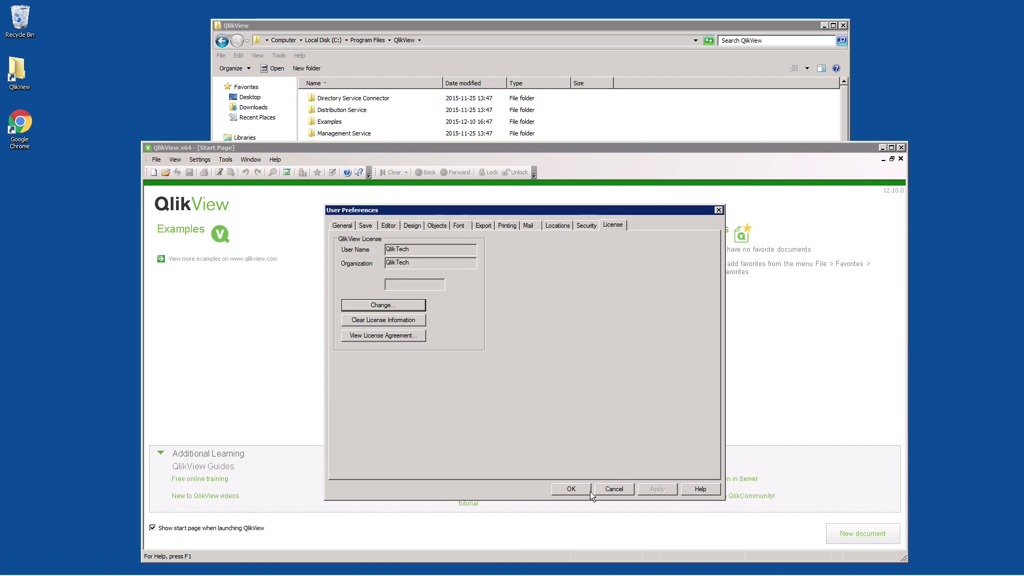
{"action": "left_click", "coordinate": [571, 490]}
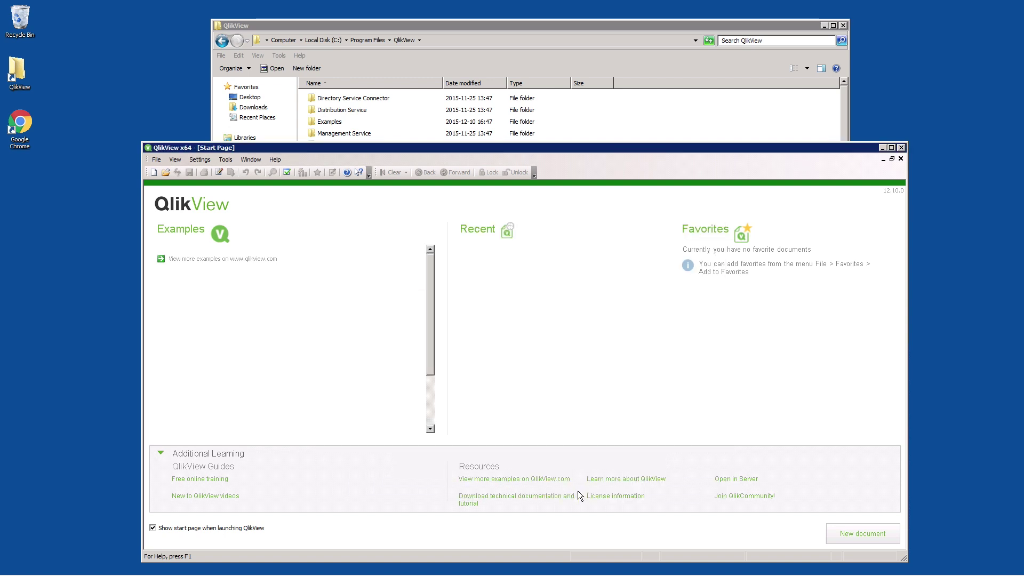
{"action": "left_click", "coordinate": [901, 149]}
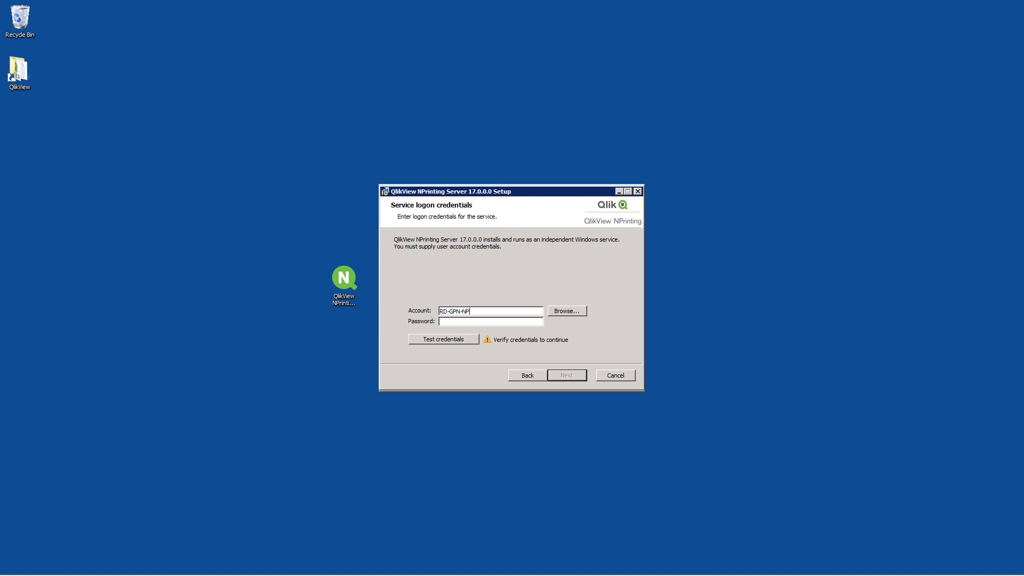
{"action": "type", "text": "admin"}
{"action": "type", "text": "••••"}
Verify the service account credentials, then finish installing NPrinting Server 17.0.0.0
{"action": "left_click", "coordinate": [462, 343]}
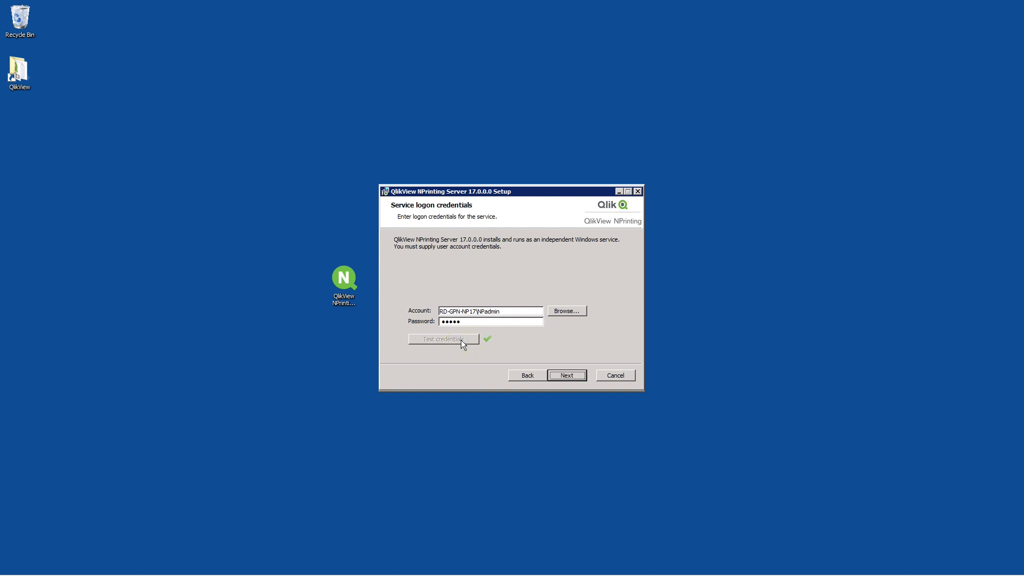
{"action": "left_click", "coordinate": [571, 376]}
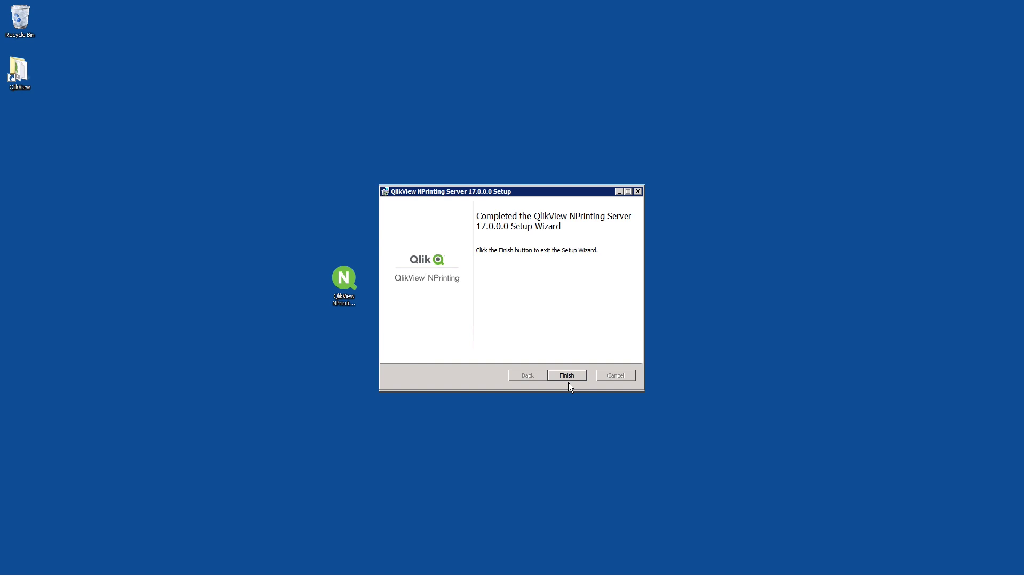
{"action": "left_click", "coordinate": [568, 375]}
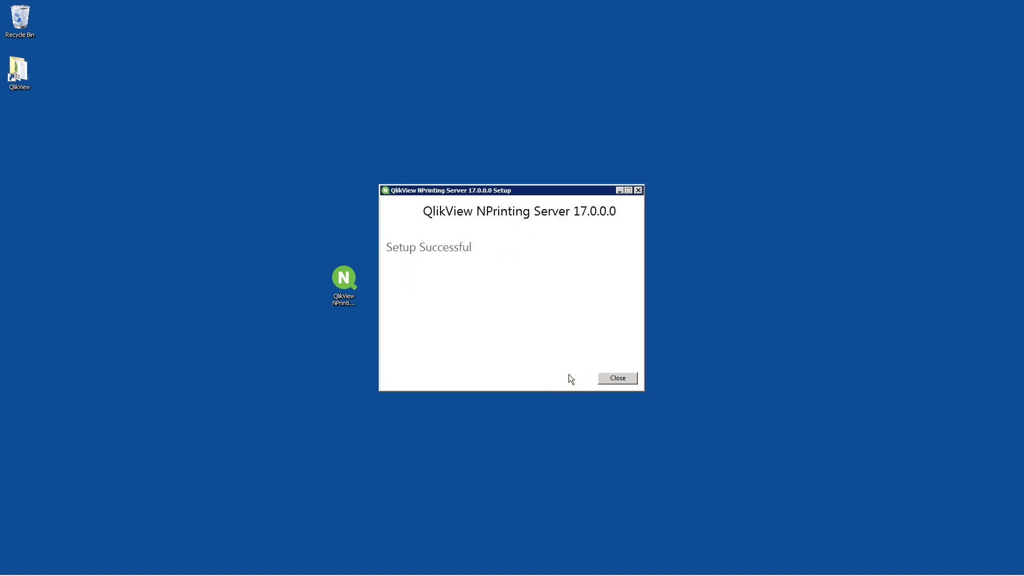
{"action": "left_click", "coordinate": [607, 382]}
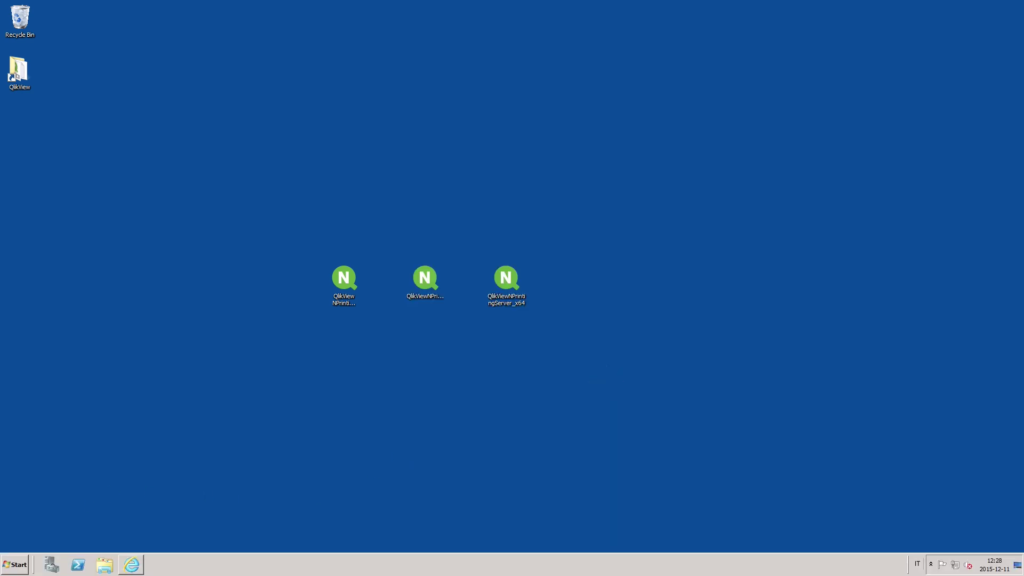
Check the NPrinting Web Engine and Scheduler services in the Services console, then close it
{"action": "left_click", "coordinate": [22, 566]}
{"action": "type", "text": "serv"}
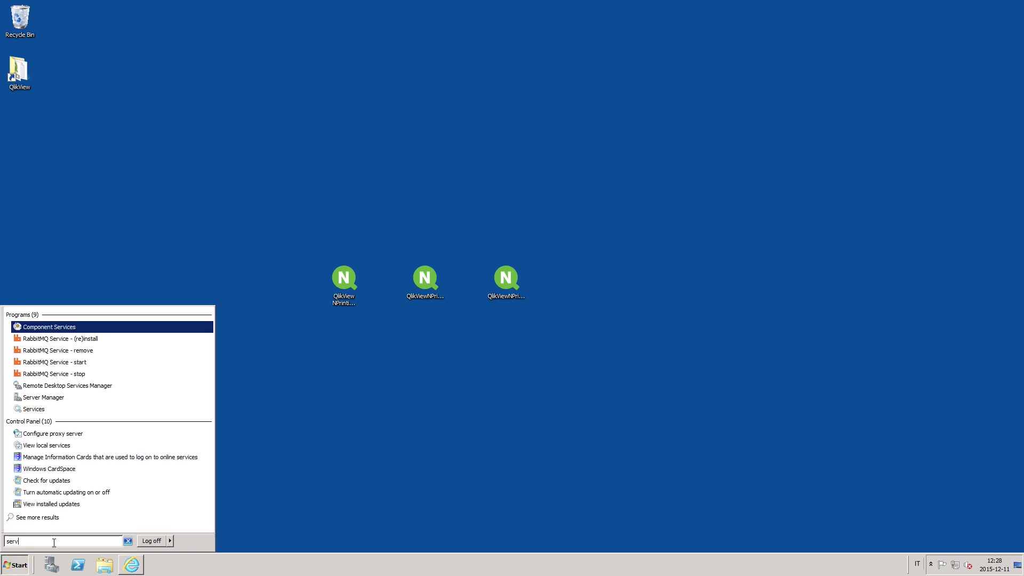
{"action": "type", "text": "ices"}
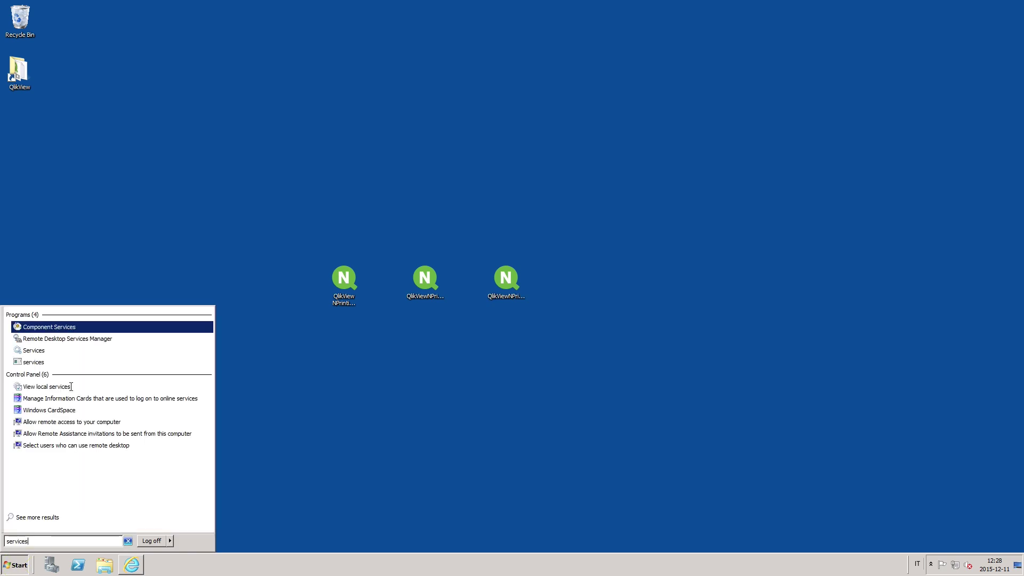
{"action": "left_click", "coordinate": [43, 353]}
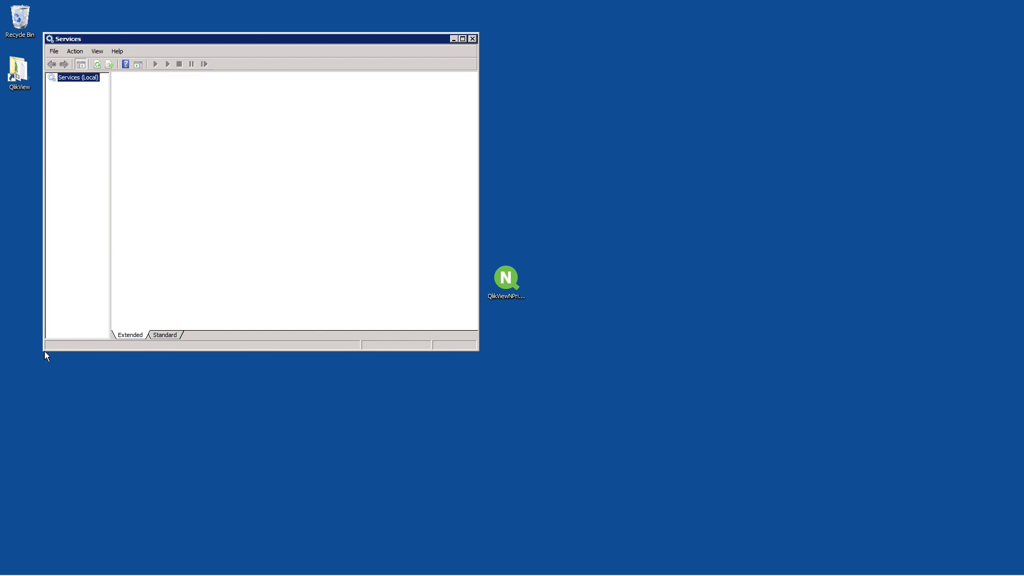
{"action": "left_click_drag", "start_coordinate": [472, 129], "coordinate": [471, 212]}
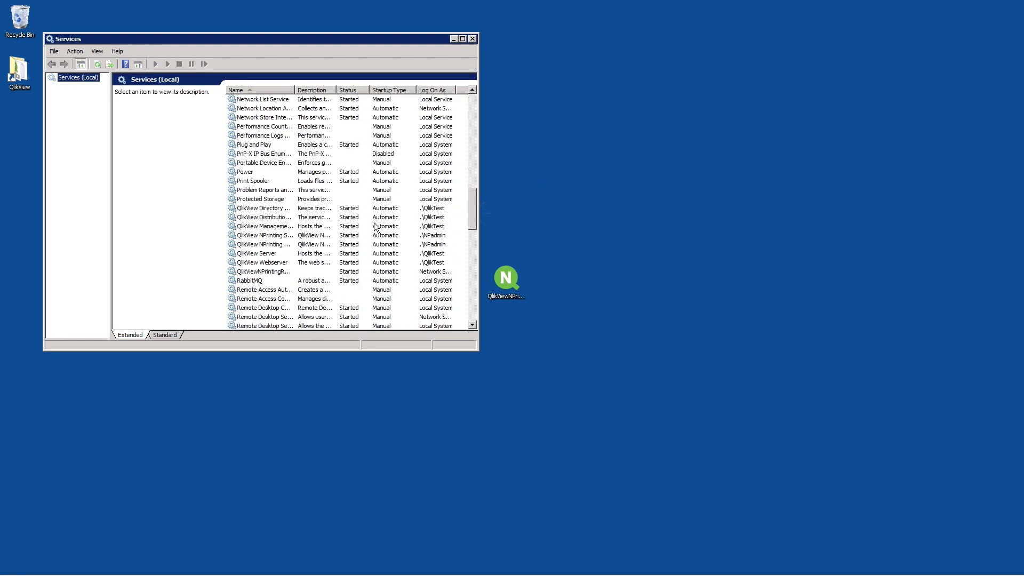
{"action": "left_click", "coordinate": [264, 244]}
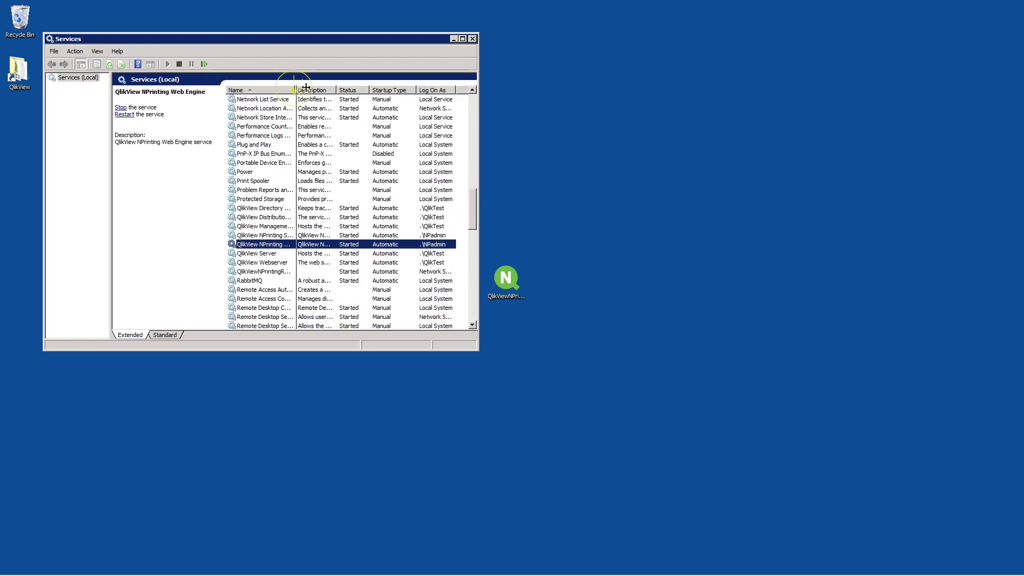
{"action": "left_click_drag", "start_coordinate": [295, 89], "coordinate": [318, 87]}
{"action": "left_click", "coordinate": [277, 235]}
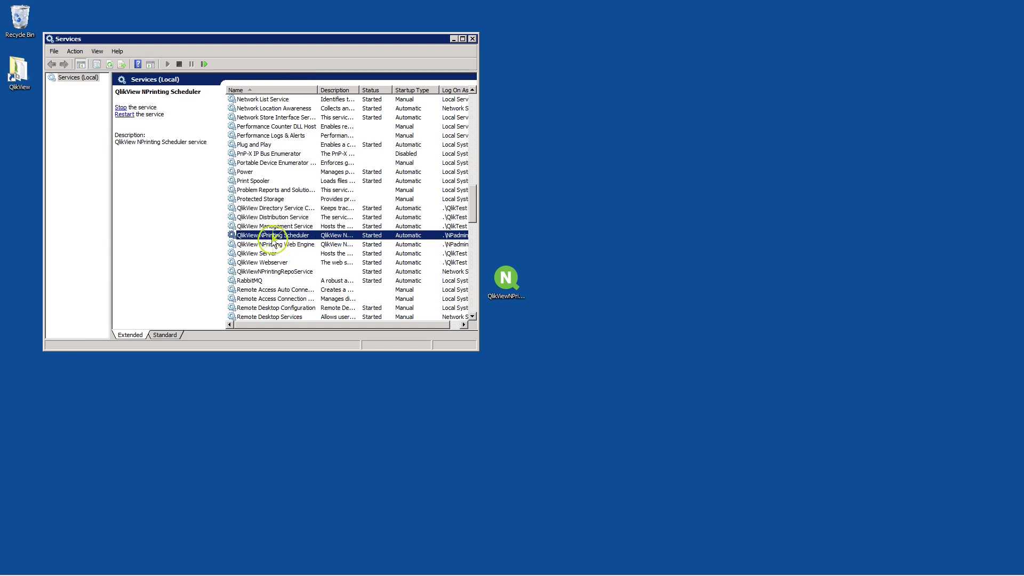
{"action": "left_click", "coordinate": [474, 39]}
Launch the NPrinting Engine 17.0.0.0 installer and accept its license
{"action": "double_click", "coordinate": [427, 276]}
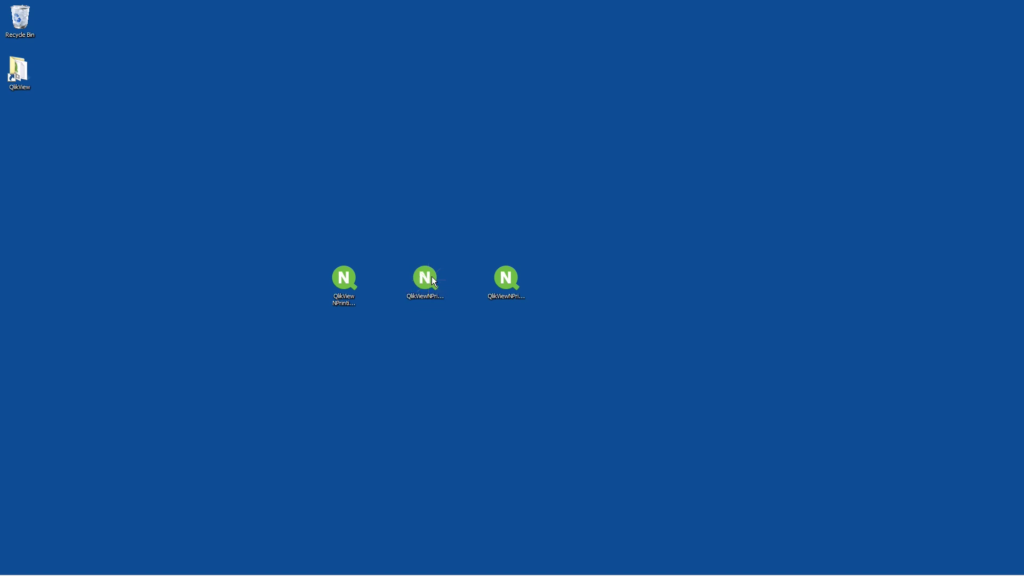
{"action": "left_click", "coordinate": [502, 364]}
{"action": "left_click", "coordinate": [573, 376]}
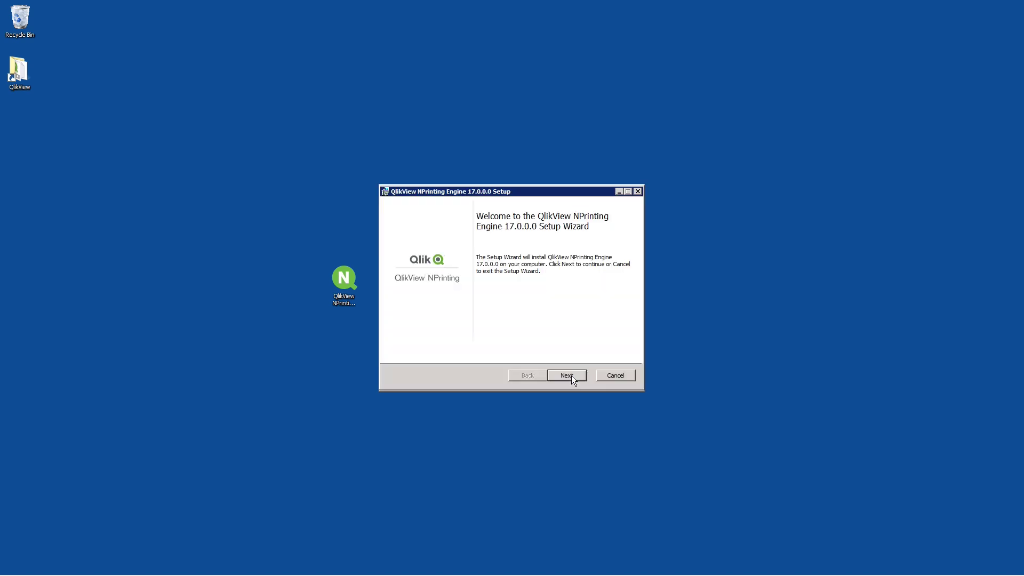
{"action": "left_click", "coordinate": [572, 377]}
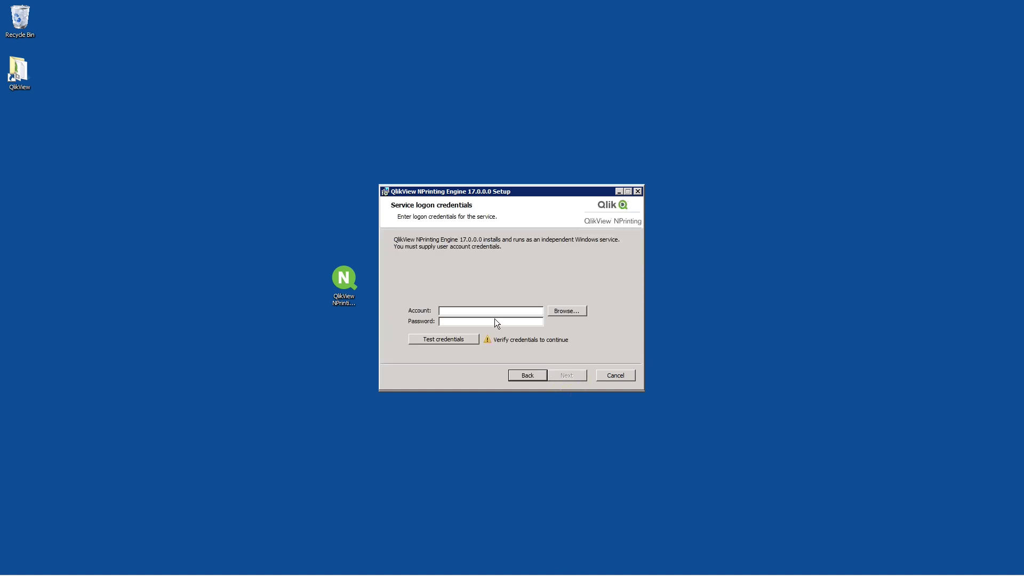
Enter the service logon account and password and verify the credentials
{"action": "left_click", "coordinate": [454, 310]}
{"action": "type", "text": "admin"}
{"action": "key", "text": "Tab"}
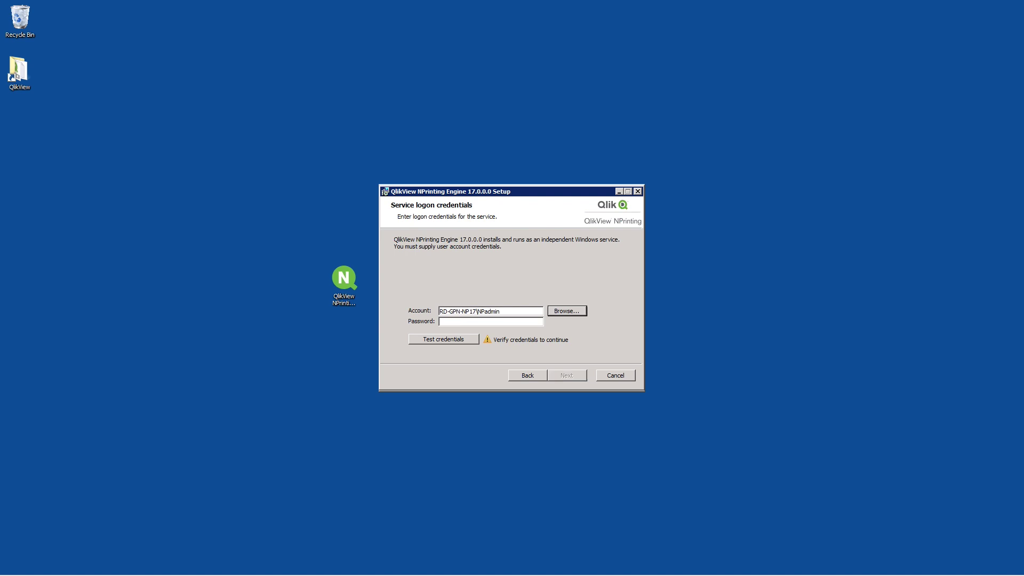
{"action": "key", "text": "Tab"}
{"action": "left_click", "coordinate": [458, 339]}
Enter the scheduler machine name, install the engine and close setup
{"action": "left_click", "coordinate": [575, 377]}
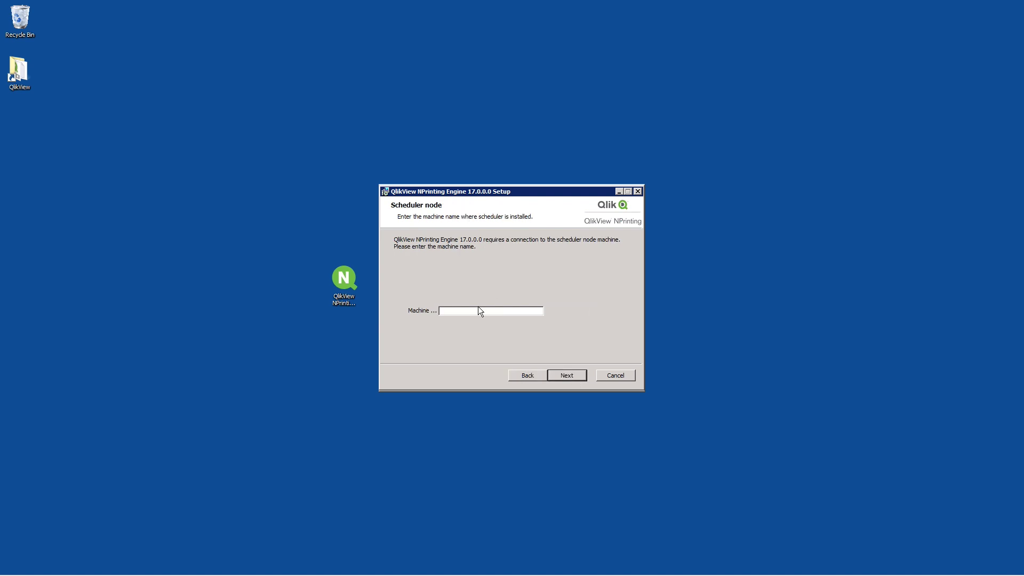
{"action": "type", "text": "RD-GPN-NP17"}
{"action": "left_click", "coordinate": [572, 376]}
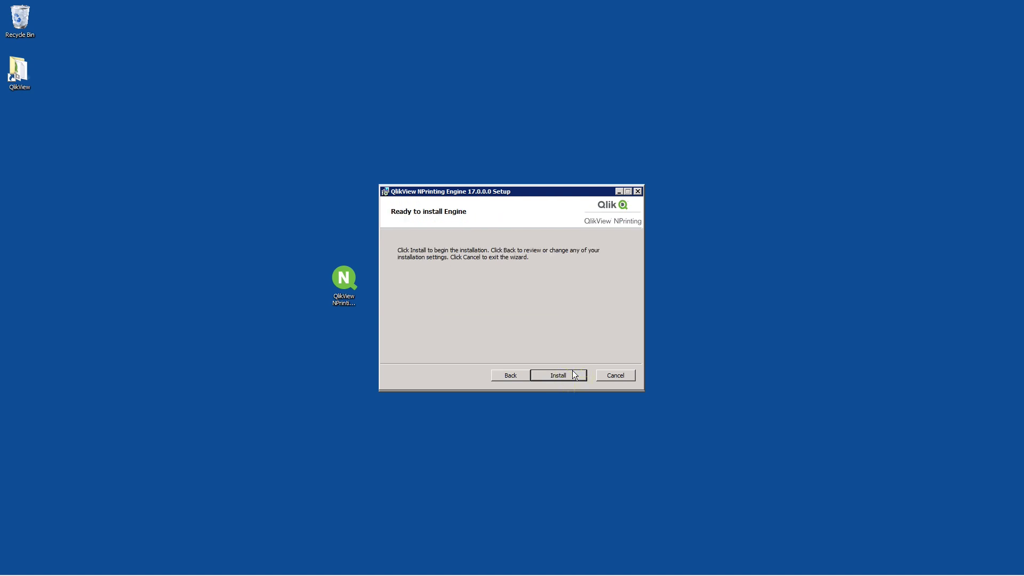
{"action": "left_click", "coordinate": [572, 374]}
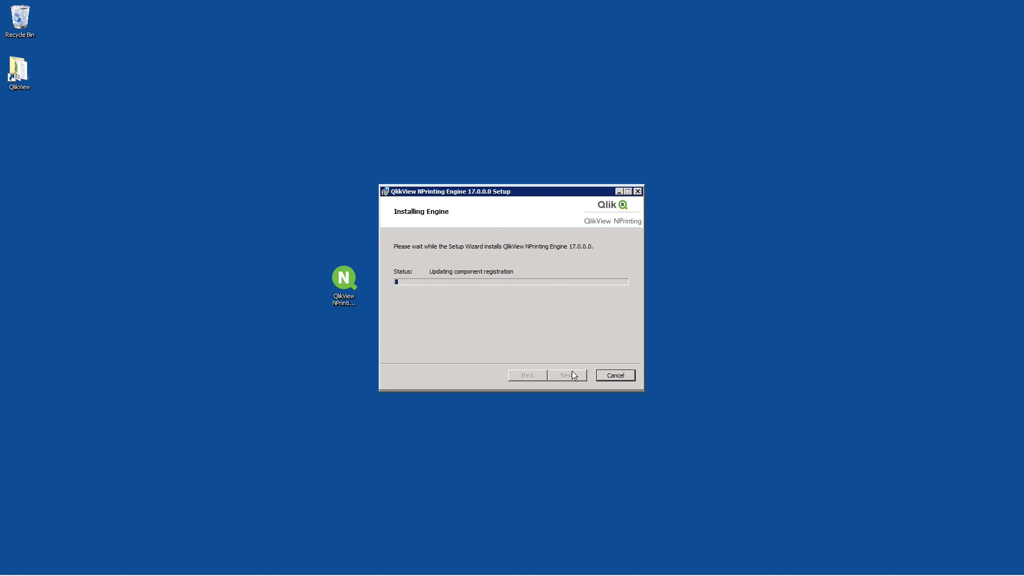
{"action": "left_click", "coordinate": [567, 375]}
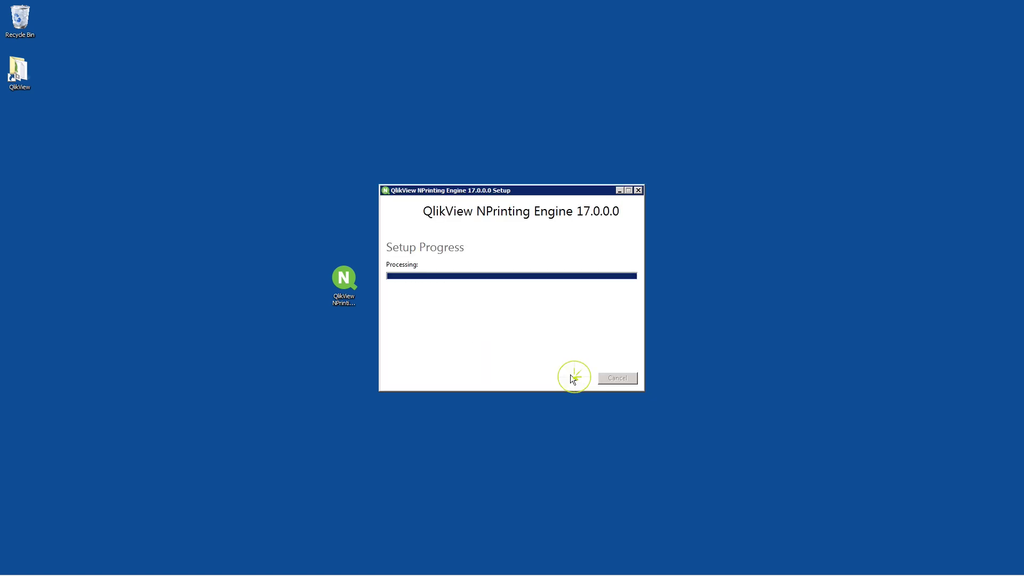
{"action": "left_click", "coordinate": [616, 379]}
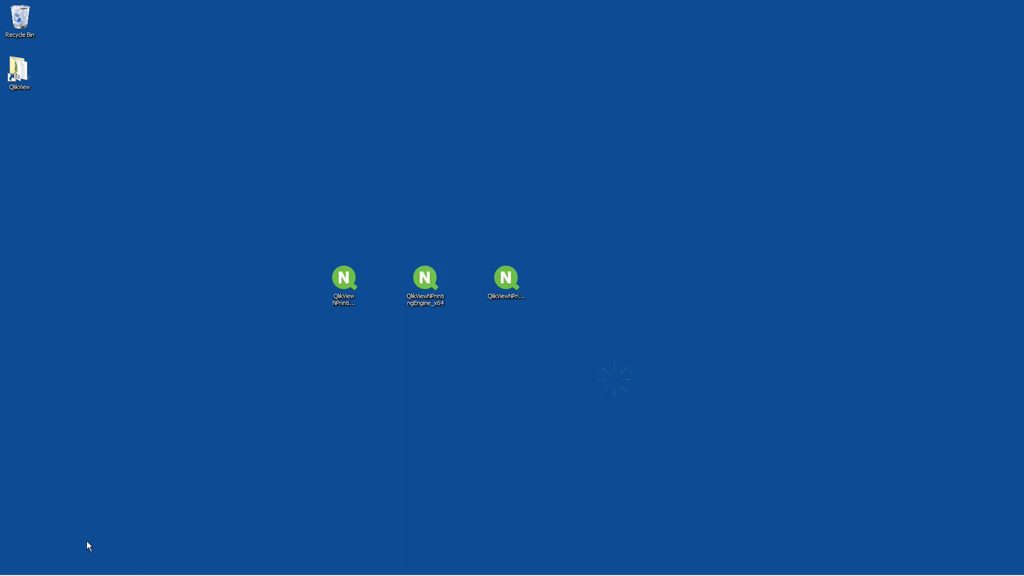
{"action": "left_click", "coordinate": [16, 565]}
{"action": "type", "text": "services"}
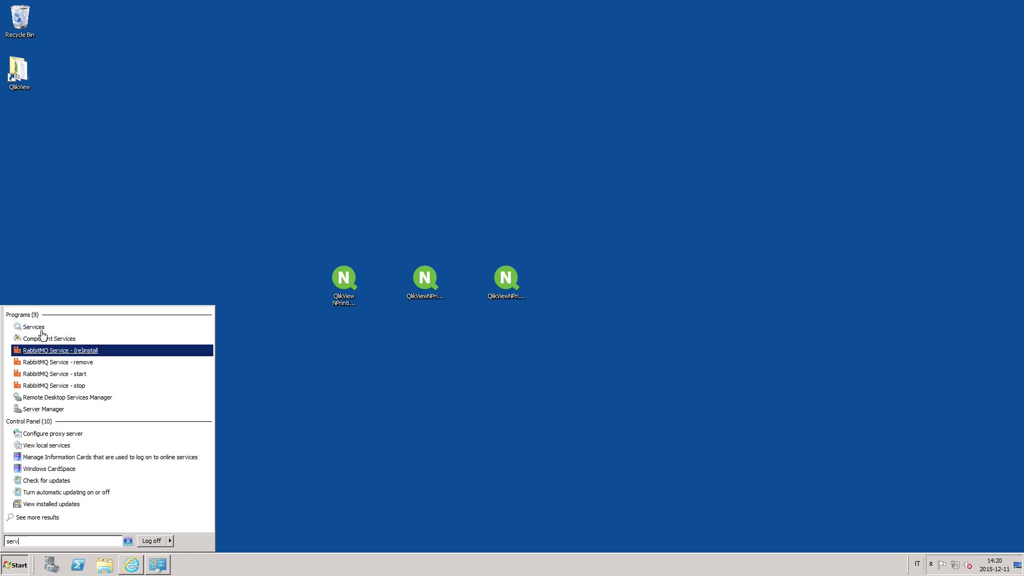
{"action": "left_click", "coordinate": [41, 326]}
{"action": "left_click_drag", "start_coordinate": [472, 127], "coordinate": [467, 233]}
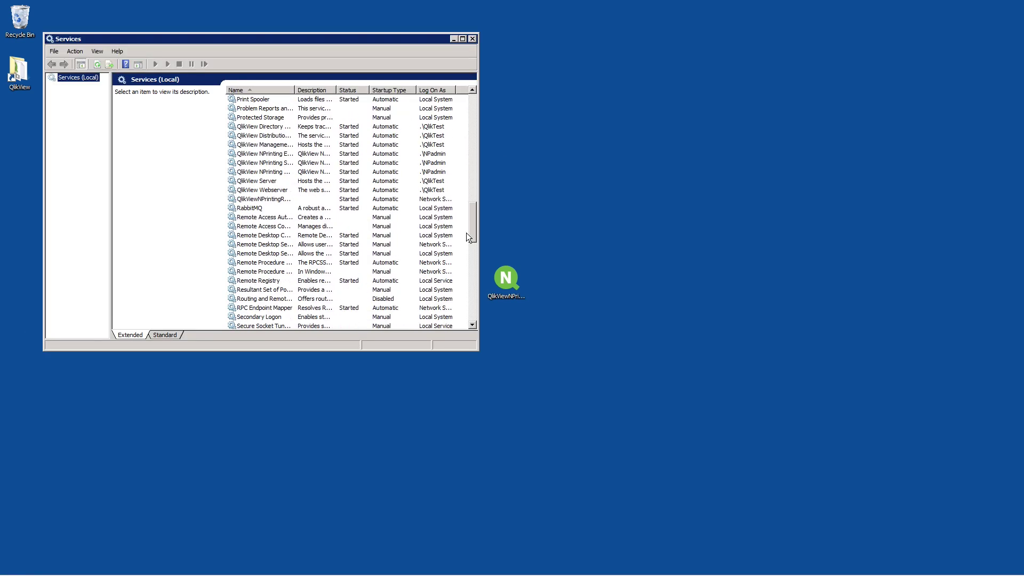
{"action": "double_click", "coordinate": [309, 86]}
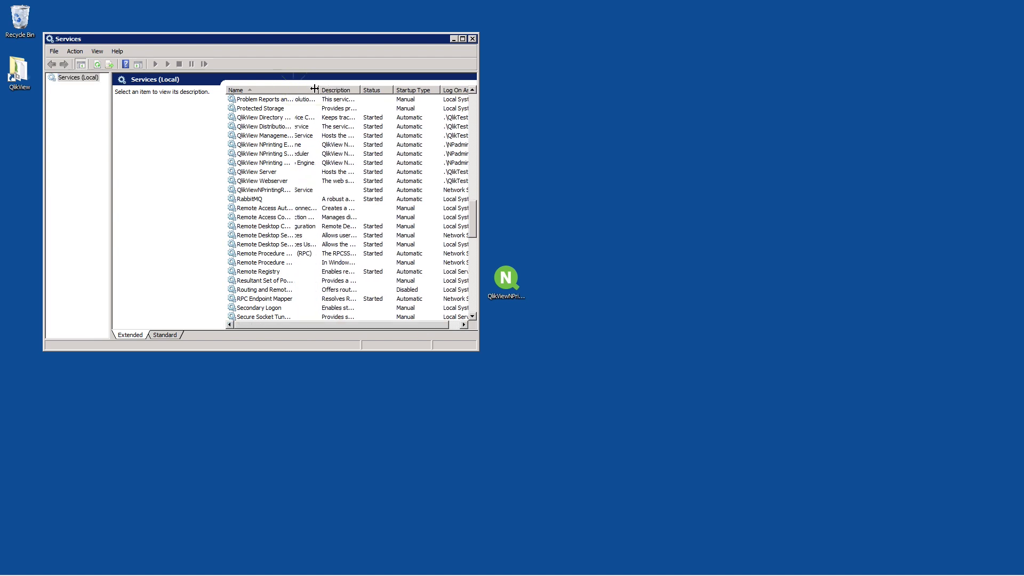
{"action": "left_click", "coordinate": [291, 147]}
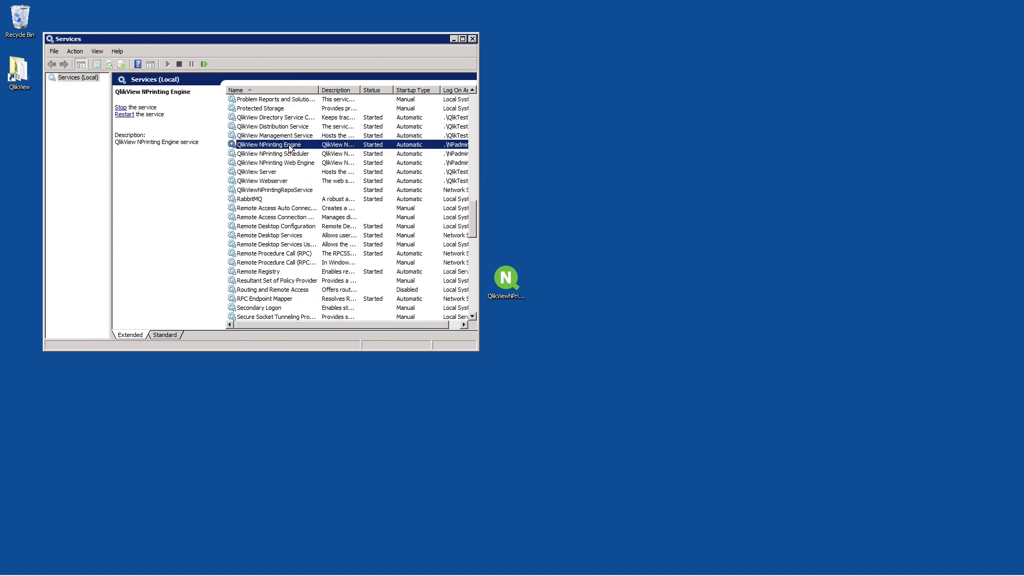
{"action": "left_click", "coordinate": [472, 39]}
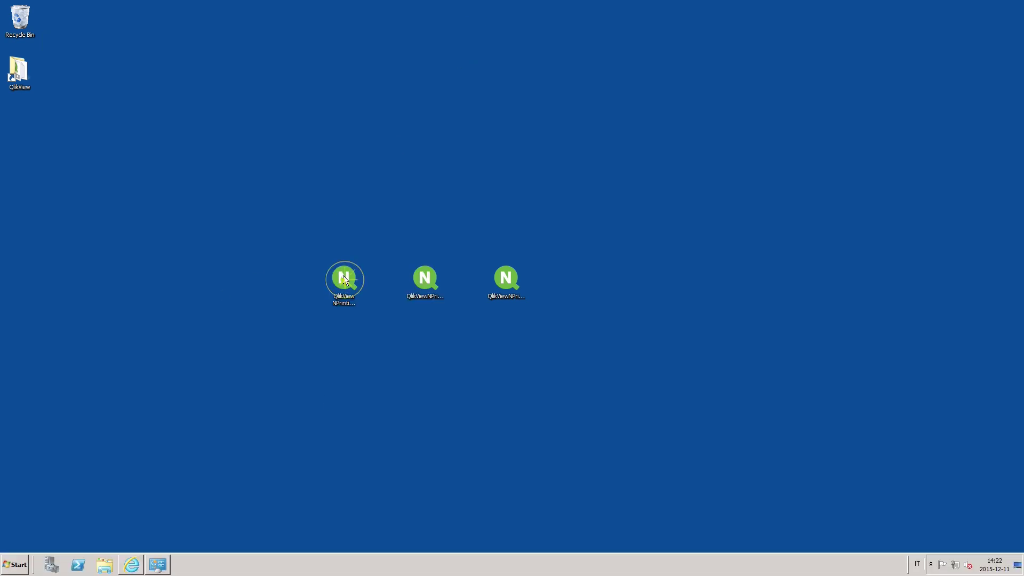
Install NPrinting Designer after accepting the license and keeping the default destination folder
{"action": "double_click", "coordinate": [344, 276]}
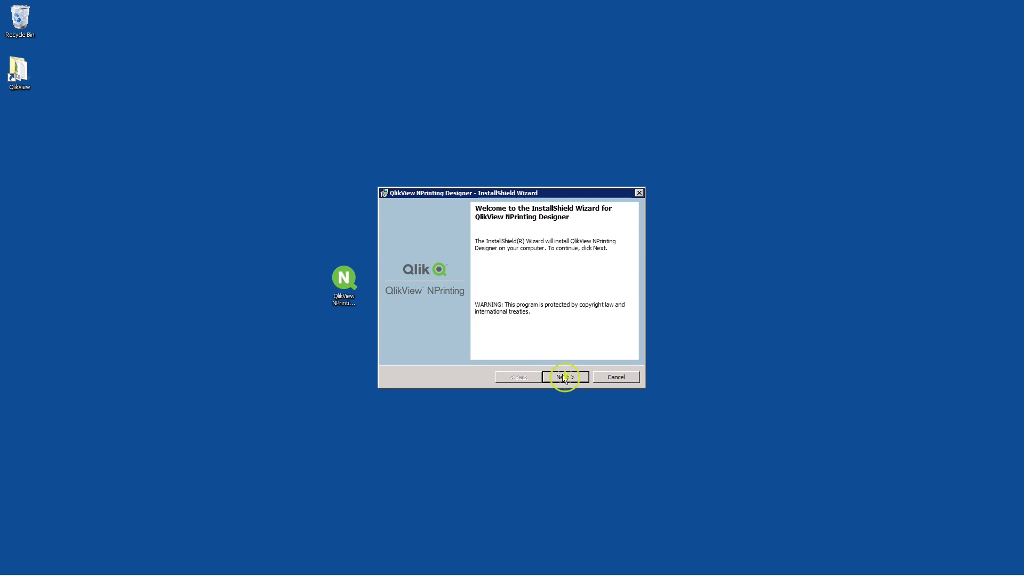
{"action": "left_click", "coordinate": [564, 379]}
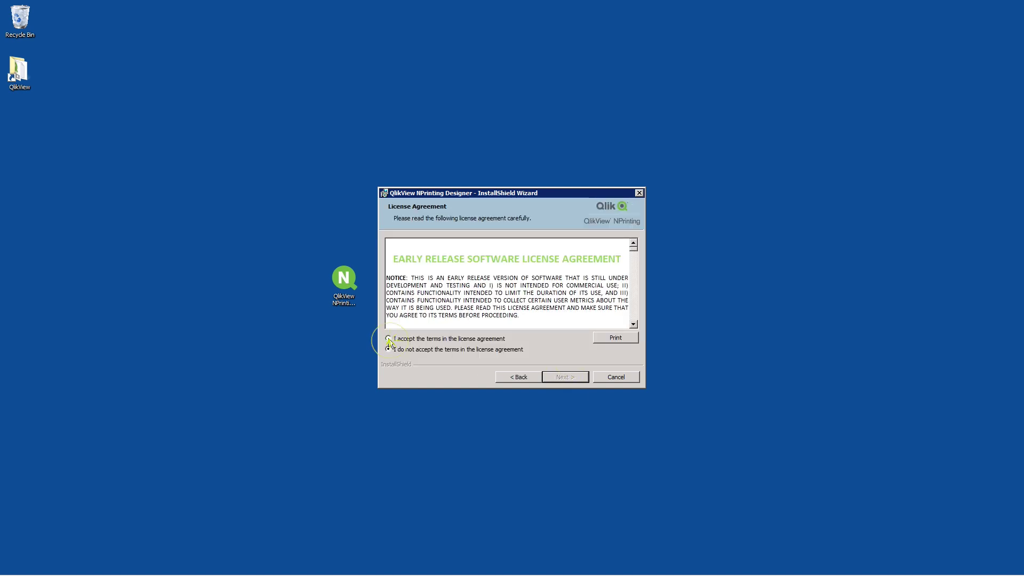
{"action": "left_click", "coordinate": [389, 340]}
{"action": "left_click", "coordinate": [560, 377]}
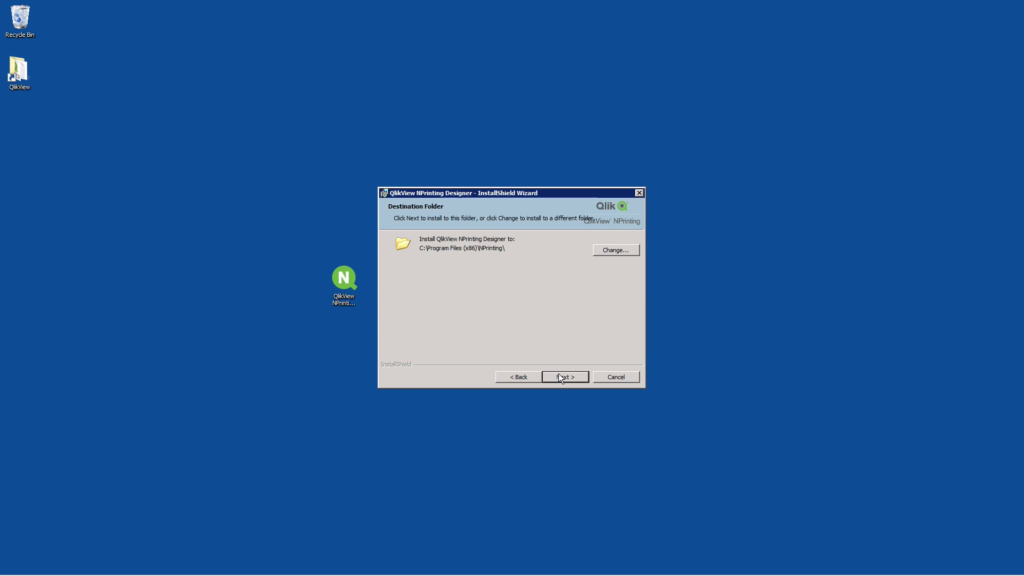
{"action": "left_click", "coordinate": [558, 373]}
{"action": "left_click", "coordinate": [559, 373]}
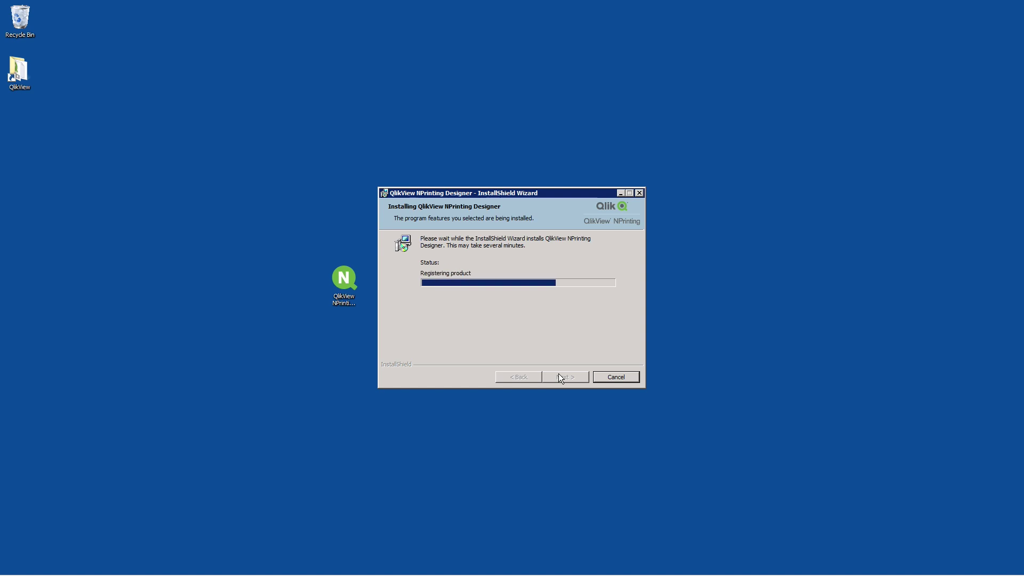
Finish the Designer setup and browse to the NPrinting web console on localhost
{"action": "left_click", "coordinate": [561, 379]}
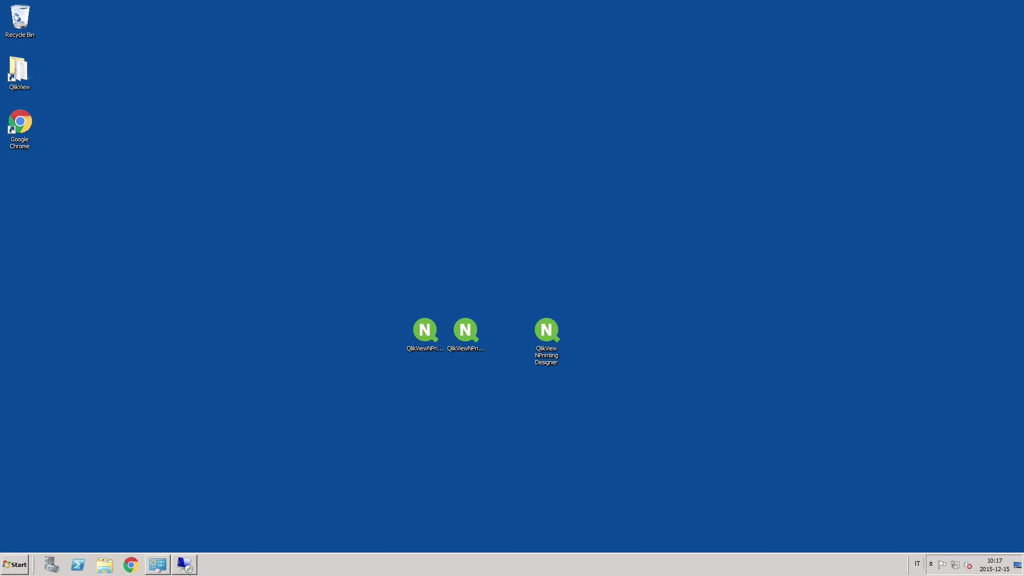
{"action": "left_click", "coordinate": [130, 565]}
{"action": "left_click", "coordinate": [477, 9]}
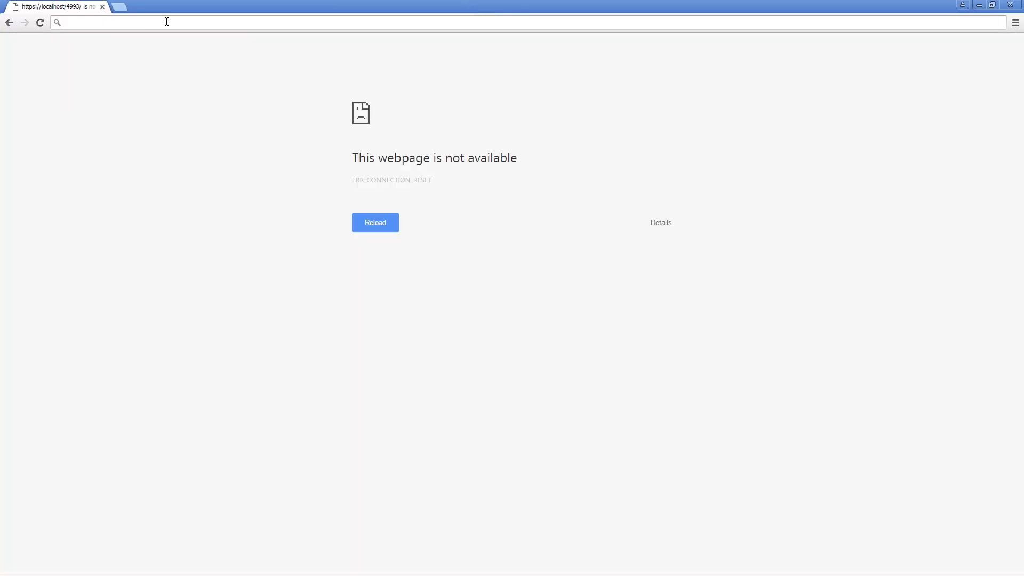
{"action": "left_click", "coordinate": [166, 21]}
{"action": "type", "text": "https://"}
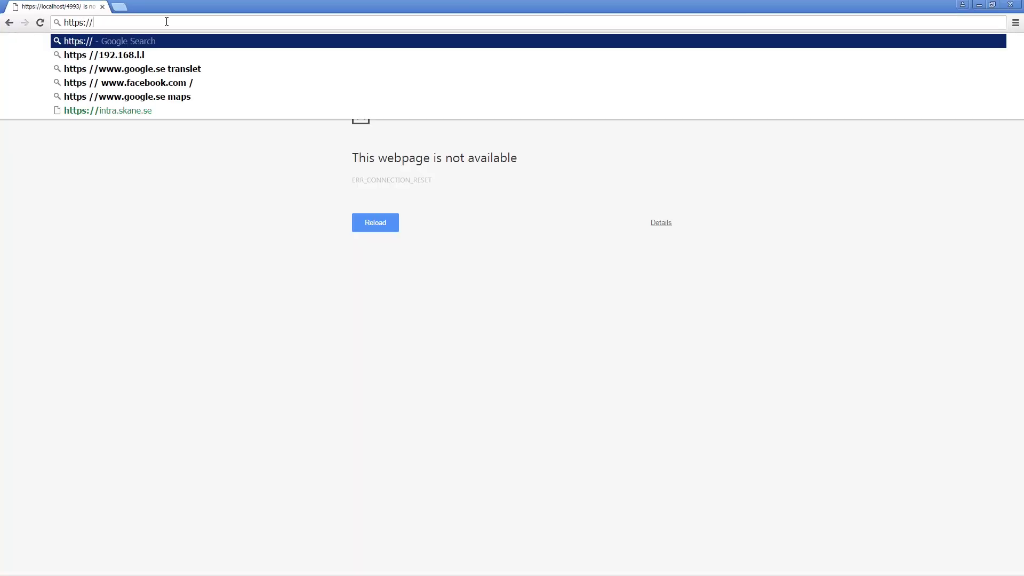
{"action": "type", "text": "localhost"}
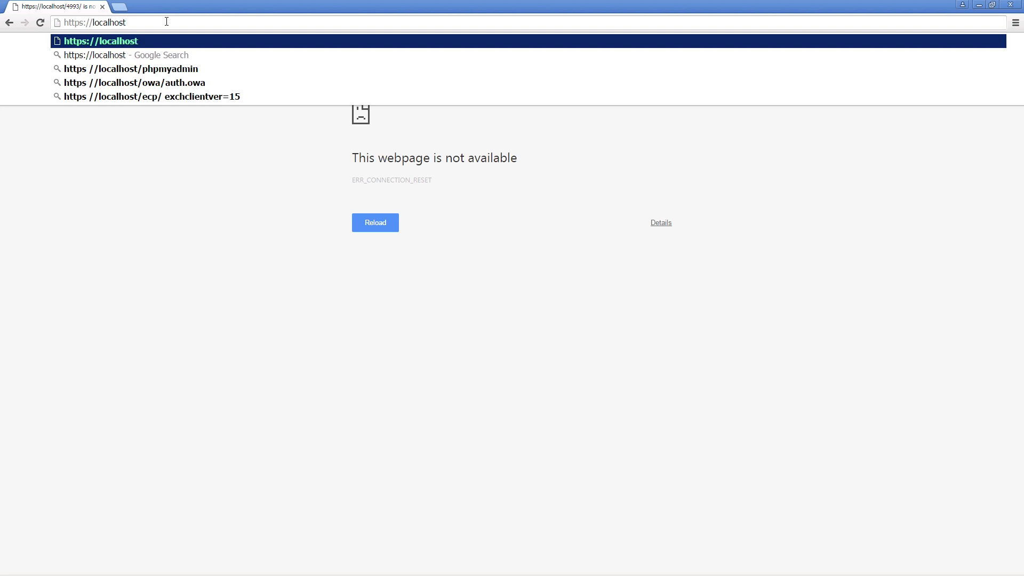
{"action": "type", "text": ":4993"}
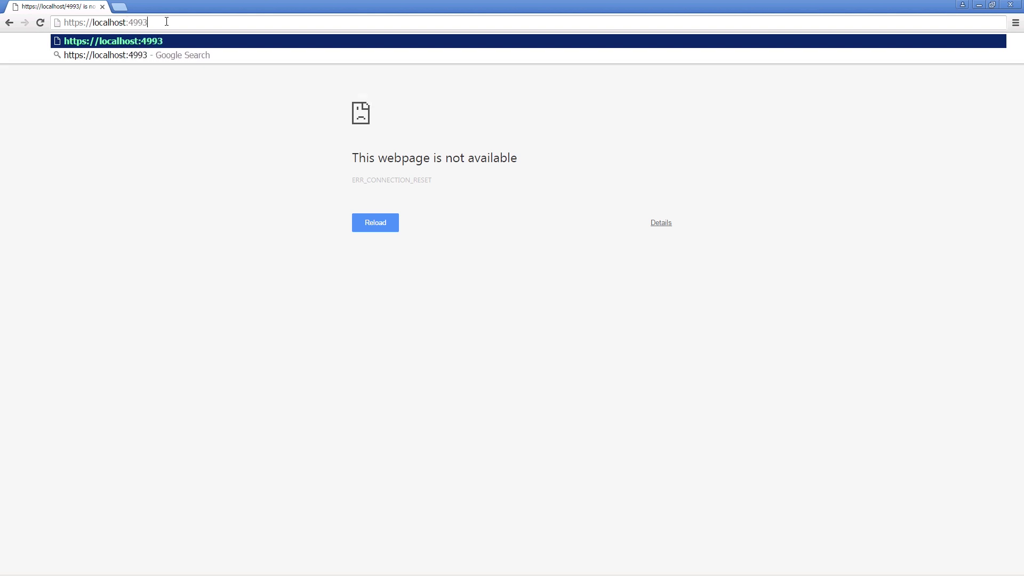
{"action": "type", "text": "/"}
{"action": "key", "text": "Return"}
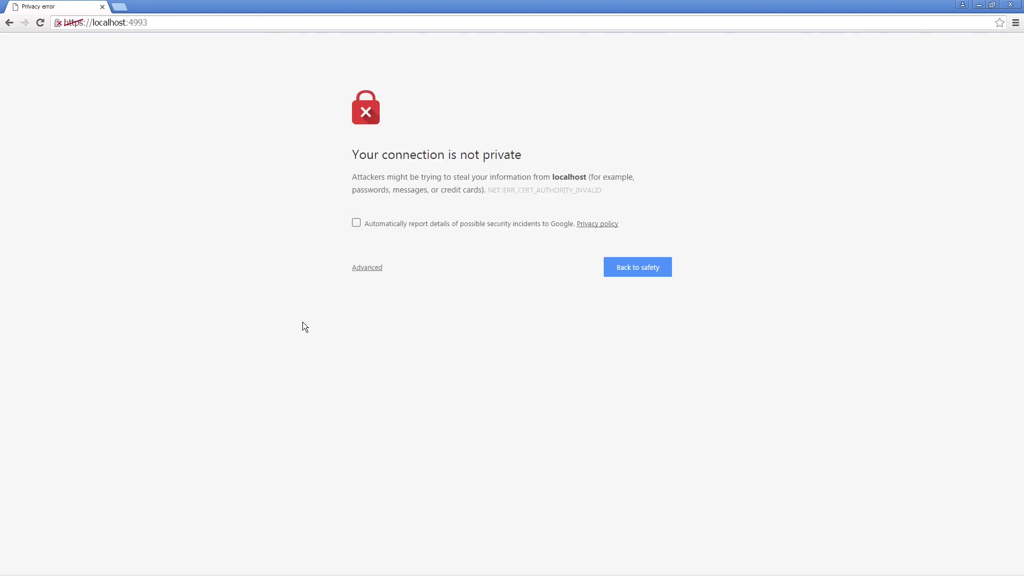
Proceed past the localhost certificate warning and sign in with the saved email and password
{"action": "left_click", "coordinate": [362, 271]}
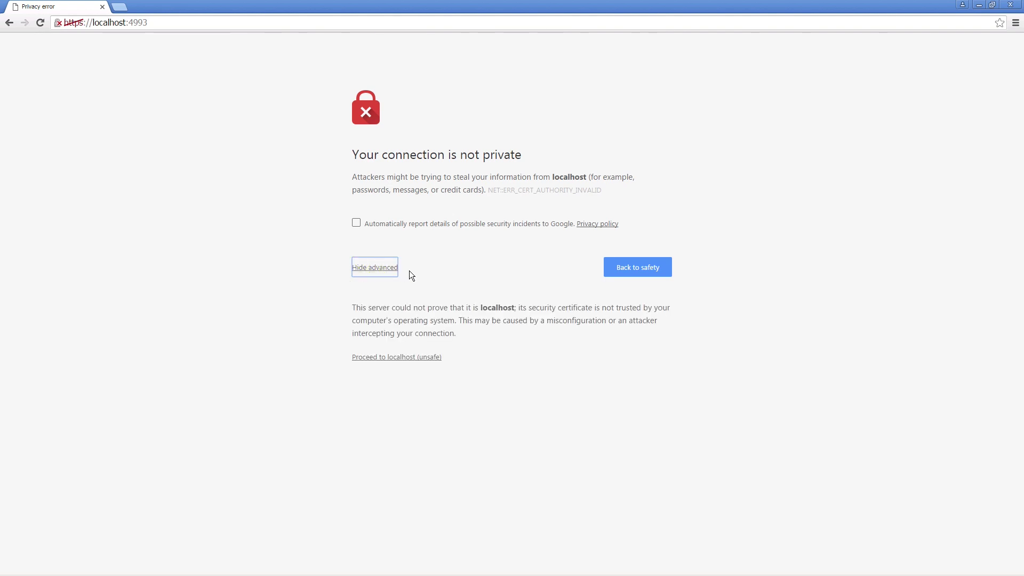
{"action": "left_click", "coordinate": [408, 357]}
{"action": "left_click", "coordinate": [396, 185]}
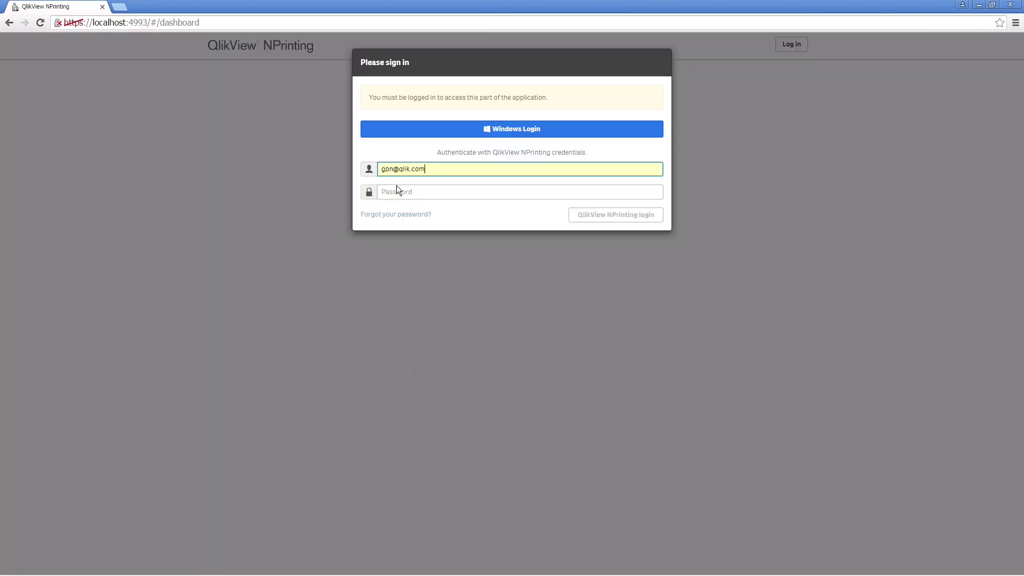
{"action": "left_click", "coordinate": [392, 191]}
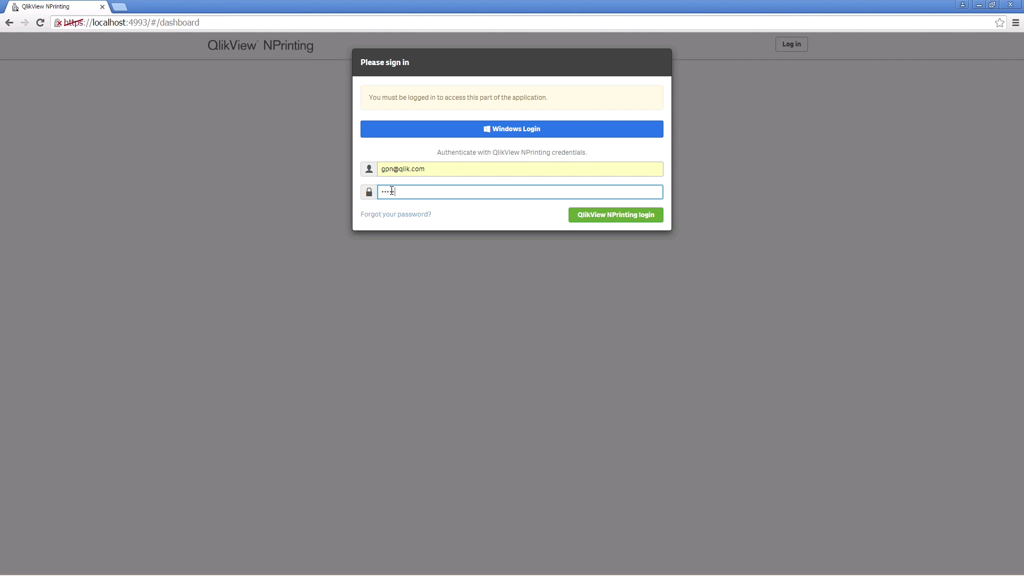
{"action": "left_click", "coordinate": [583, 216]}
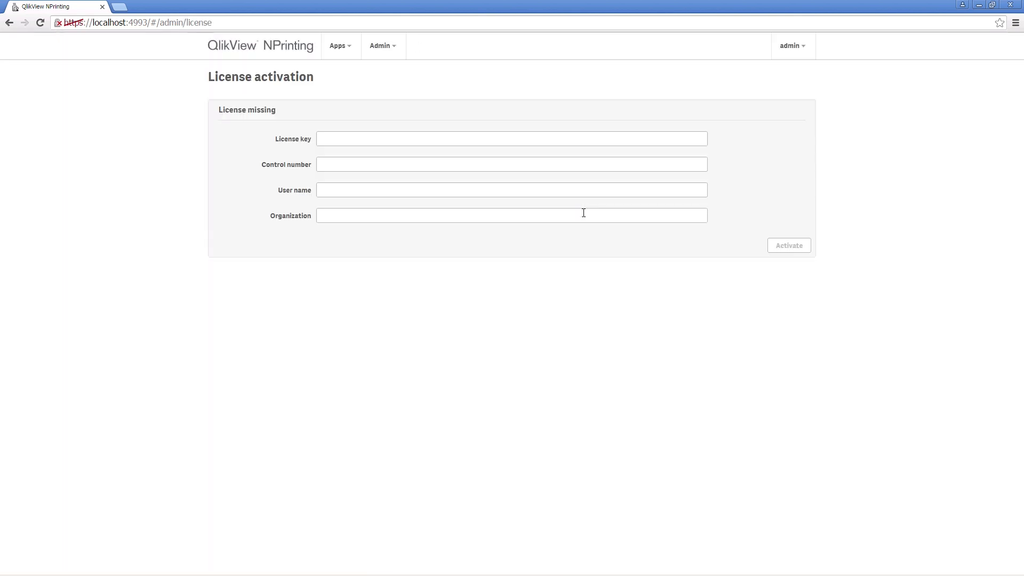
Activate the license with the key, control number, user name and organization Qlik
{"action": "left_click", "coordinate": [347, 138]}
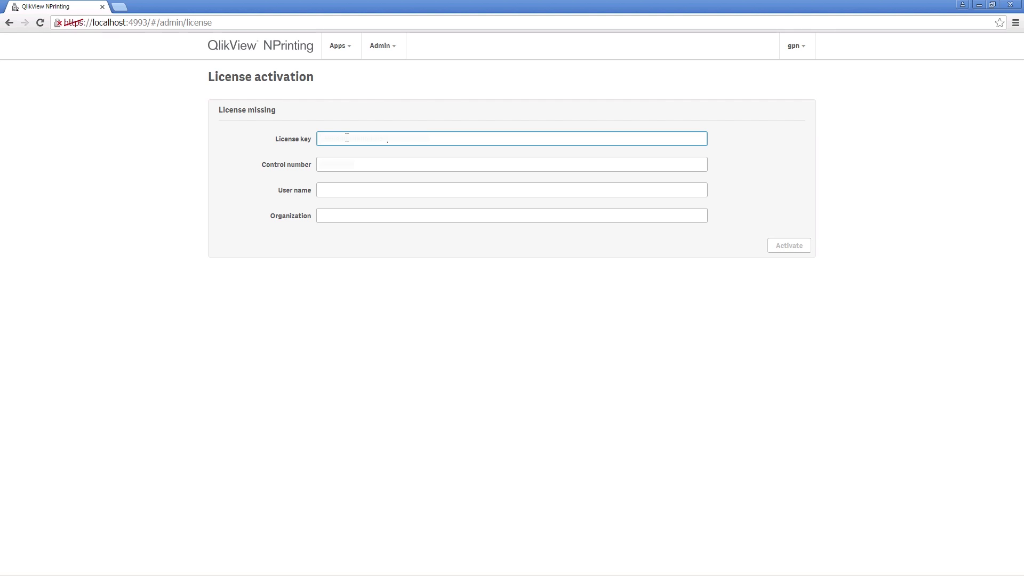
{"action": "key", "text": "Tab"}
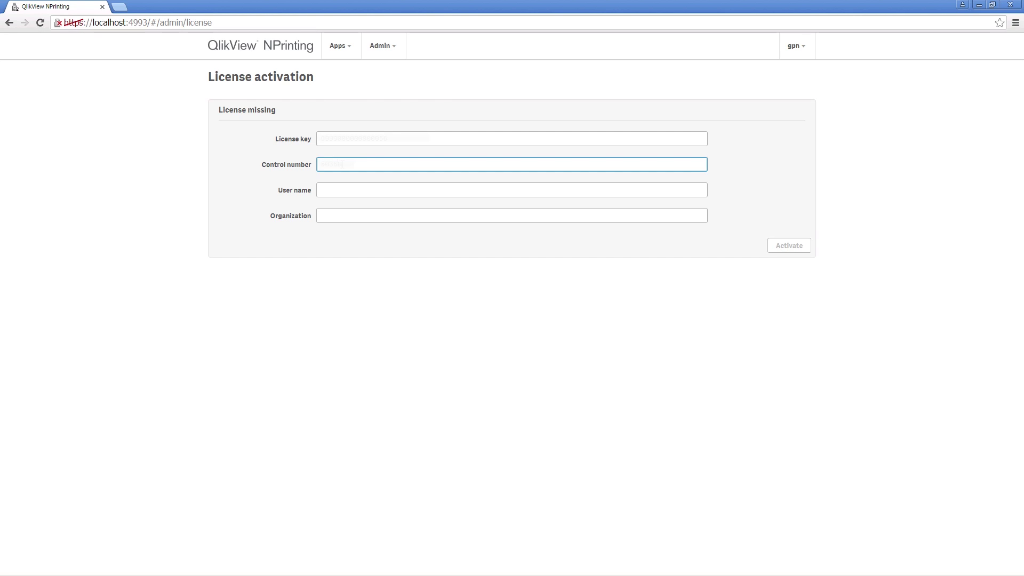
{"action": "key", "text": "Tab"}
{"action": "type", "text": "Gpn"}
{"action": "key", "text": "Tab"}
{"action": "type", "text": "Qlik"}
{"action": "key", "text": "Tab"}
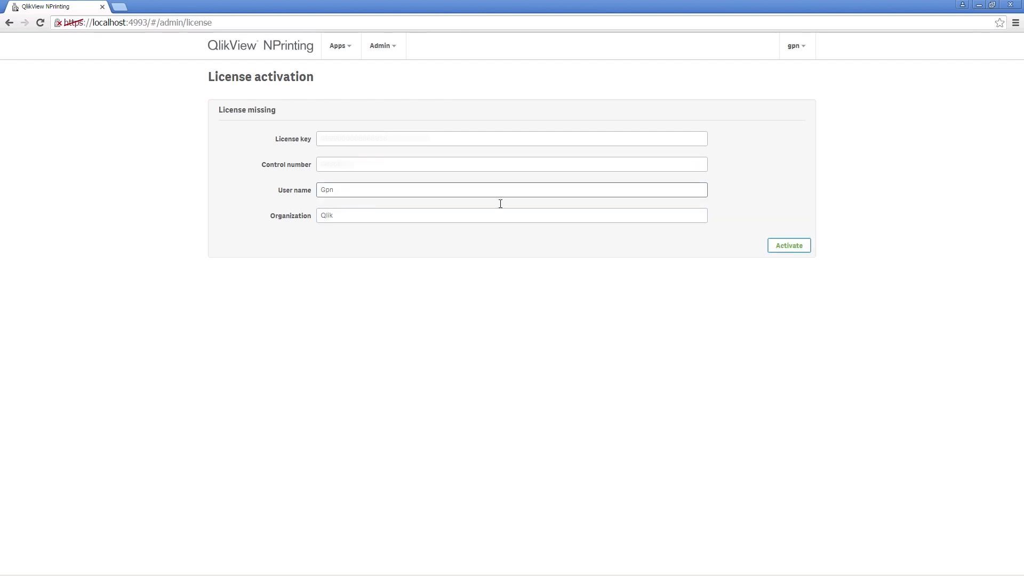
{"action": "left_click", "coordinate": [790, 245]}
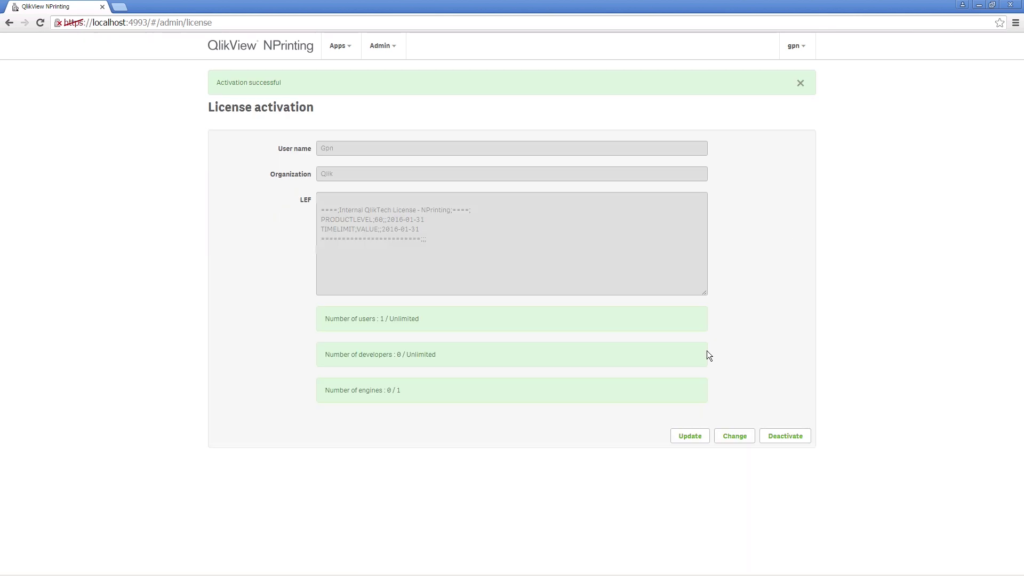
In Admin > Engine manager, start a new engine named NP17 Engine
{"action": "left_click", "coordinate": [393, 48]}
{"action": "left_click", "coordinate": [397, 111]}
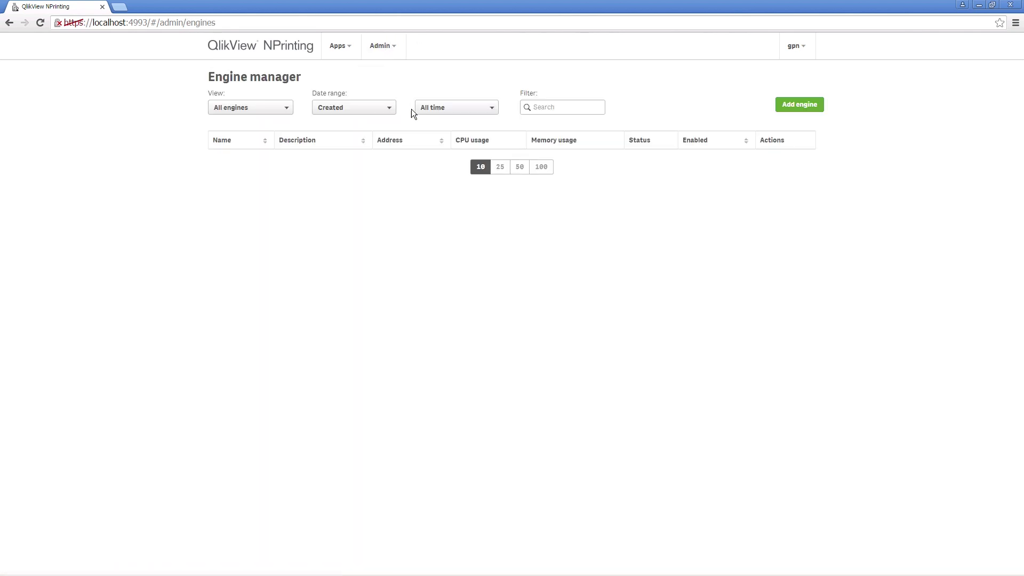
{"action": "left_click", "coordinate": [792, 108]}
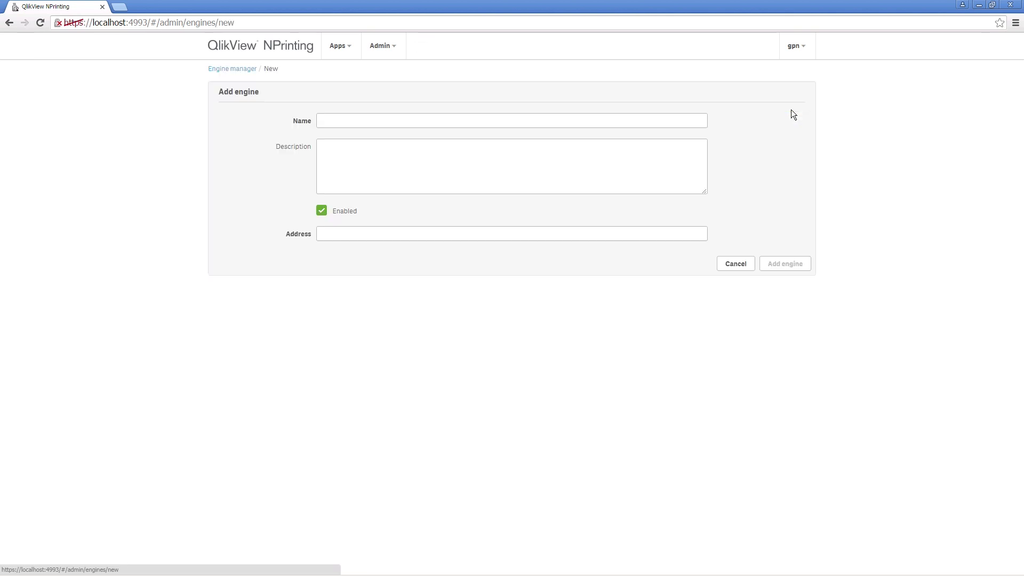
{"action": "left_click", "coordinate": [585, 119]}
{"action": "type", "text": "Engine N17"}
{"action": "key", "text": "Tab"}
Check the computer name in System and add the engine at address RD-GPN-NP17
{"action": "left_click", "coordinate": [363, 233]}
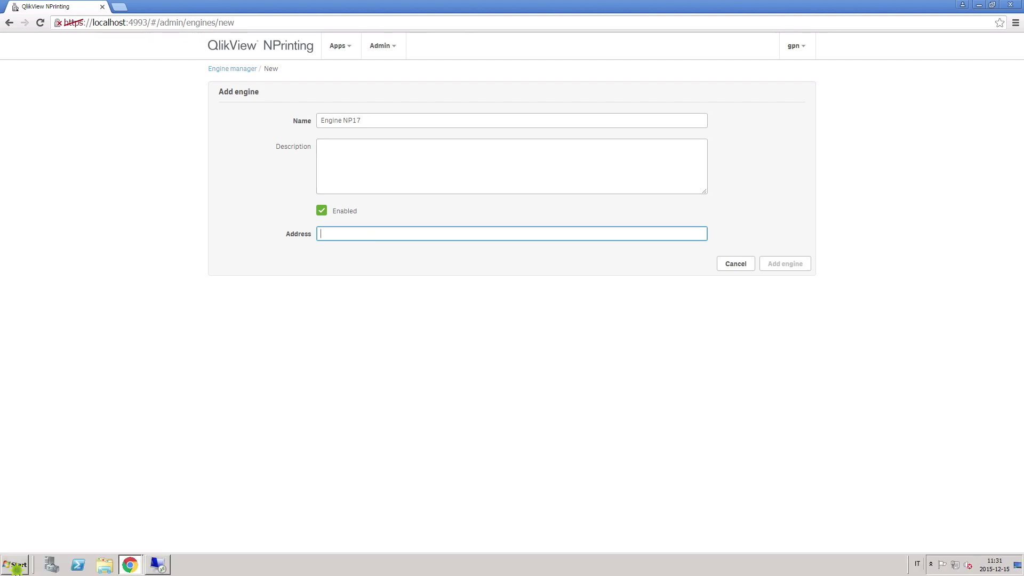
{"action": "left_click", "coordinate": [16, 565]}
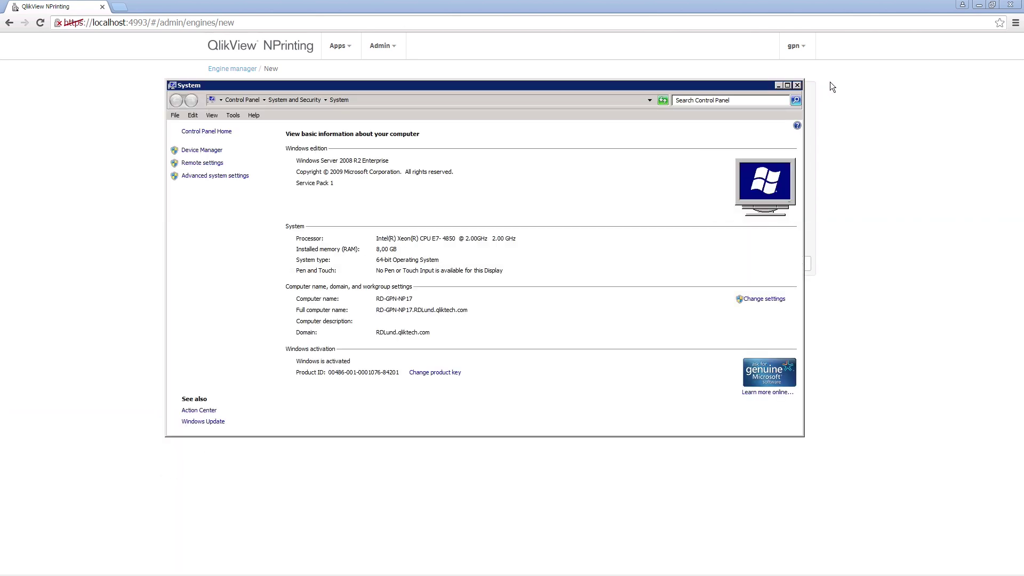
{"action": "left_click", "coordinate": [778, 85]}
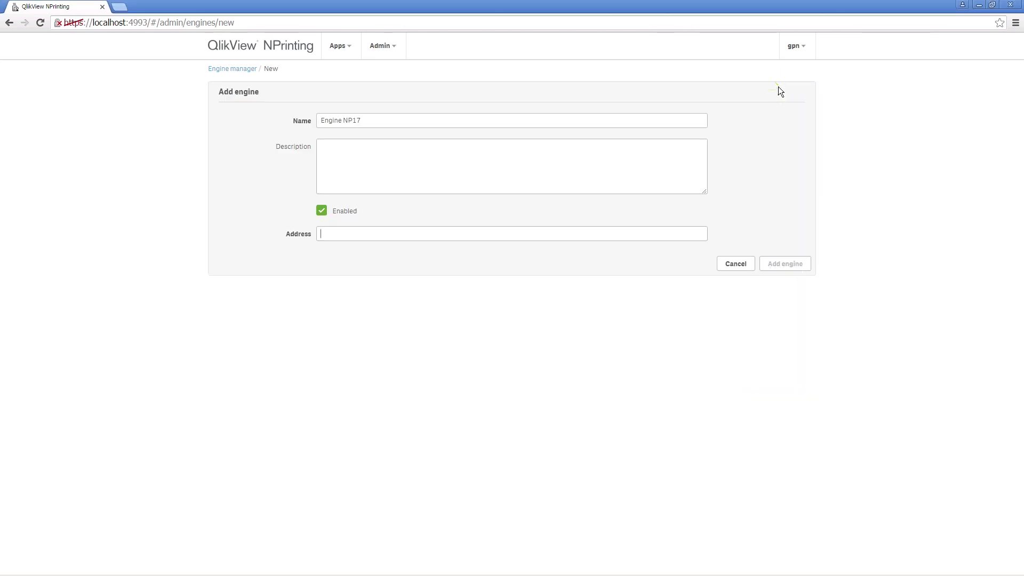
{"action": "type", "text": "RD"}
{"action": "left_click", "coordinate": [379, 247]}
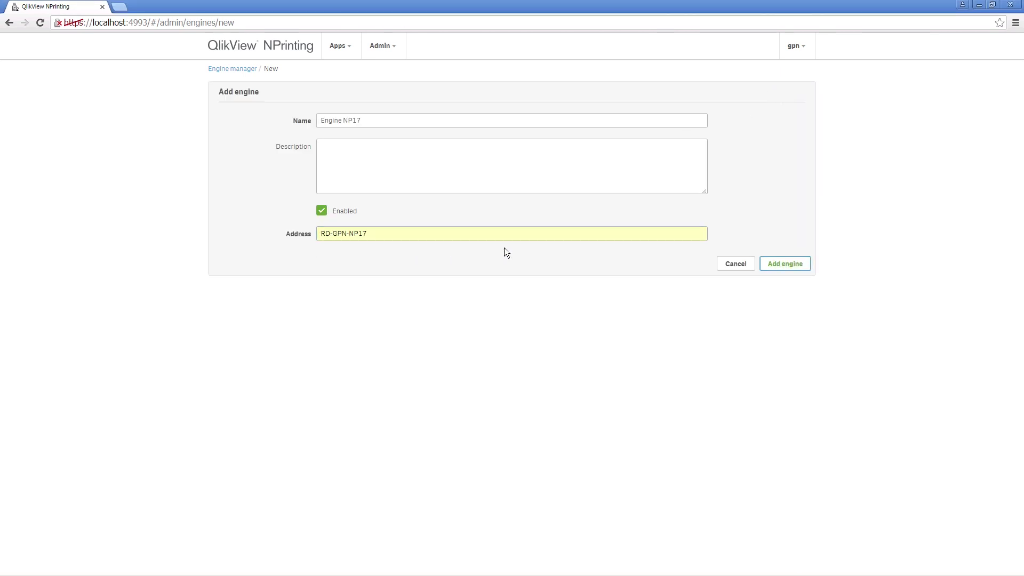
{"action": "left_click", "coordinate": [769, 271]}
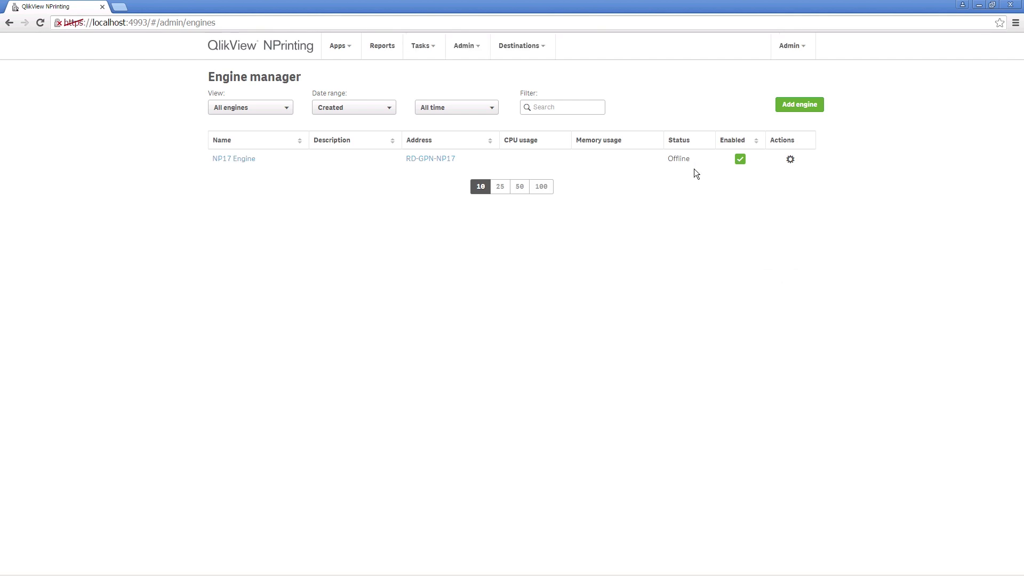
Find and open the Windows Services console from the Start search
{"action": "left_click", "coordinate": [16, 565]}
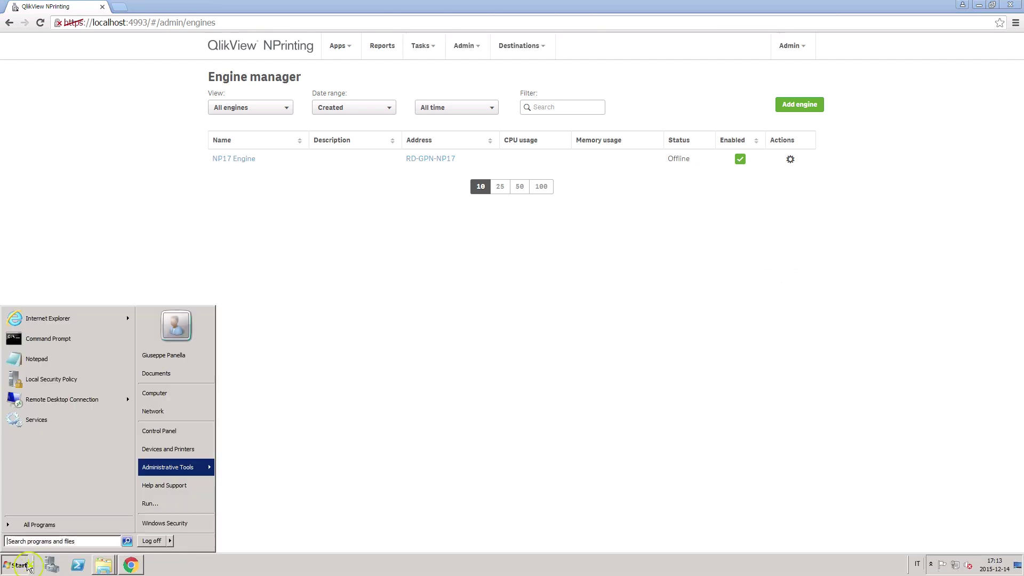
{"action": "left_click", "coordinate": [30, 542]}
{"action": "type", "text": "serv"}
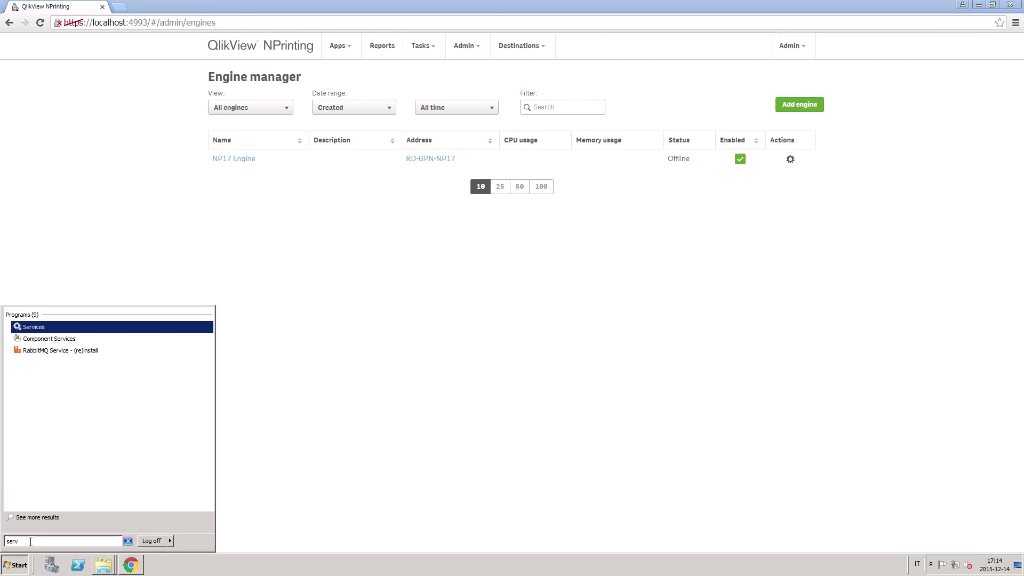
{"action": "left_click", "coordinate": [27, 327]}
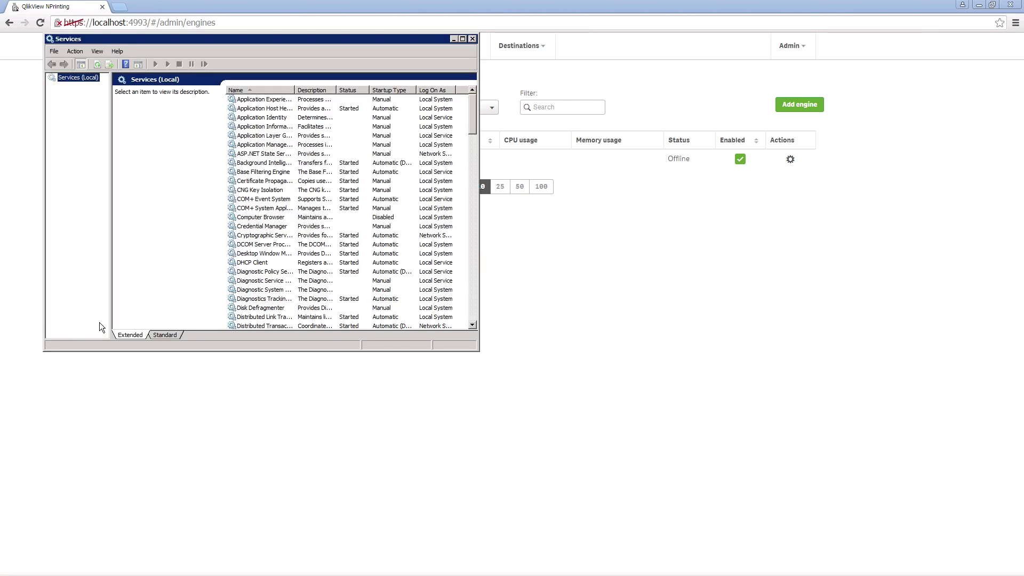
{"action": "left_click_drag", "start_coordinate": [473, 133], "coordinate": [478, 232]}
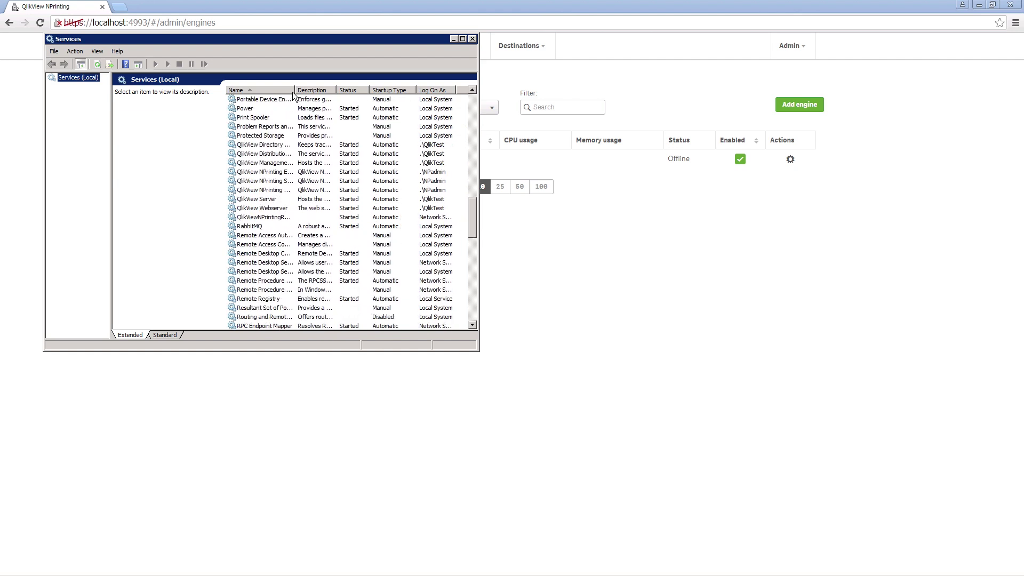
{"action": "left_click_drag", "start_coordinate": [294, 89], "coordinate": [319, 91]}
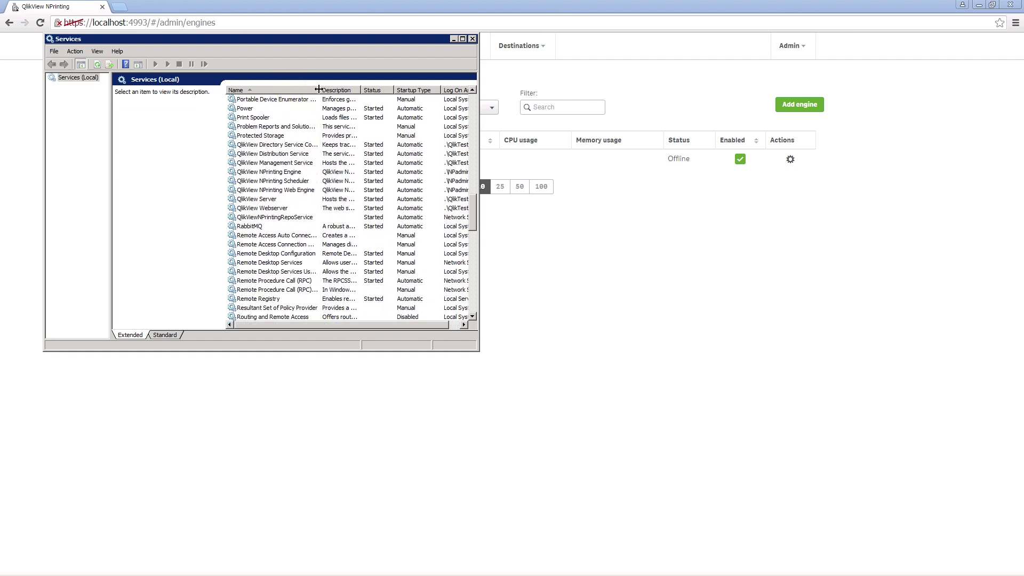
Stop and restart the QlikView NPrinting Scheduler service, then close Services
{"action": "left_click", "coordinate": [290, 183]}
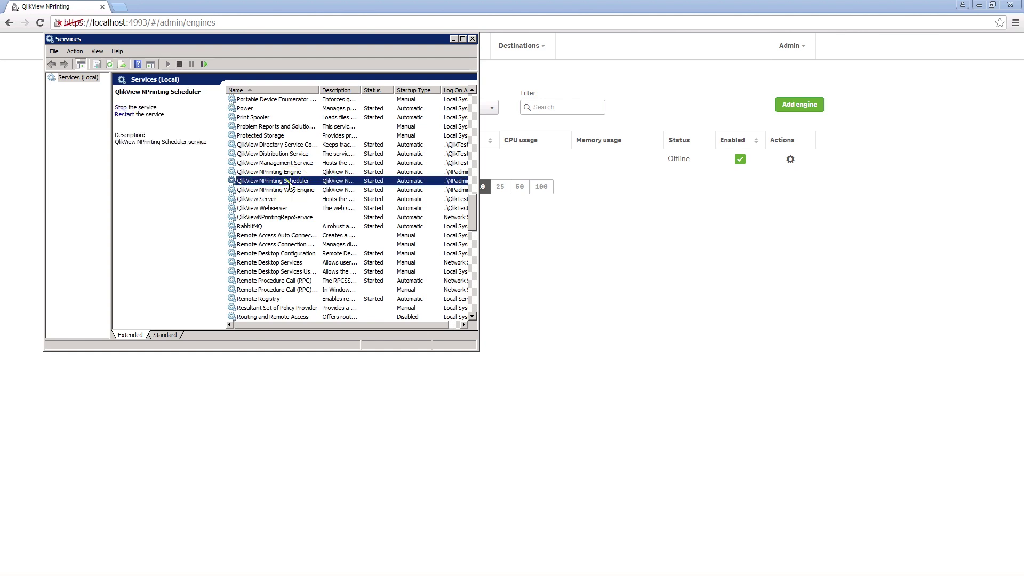
{"action": "right_click", "coordinate": [290, 182]}
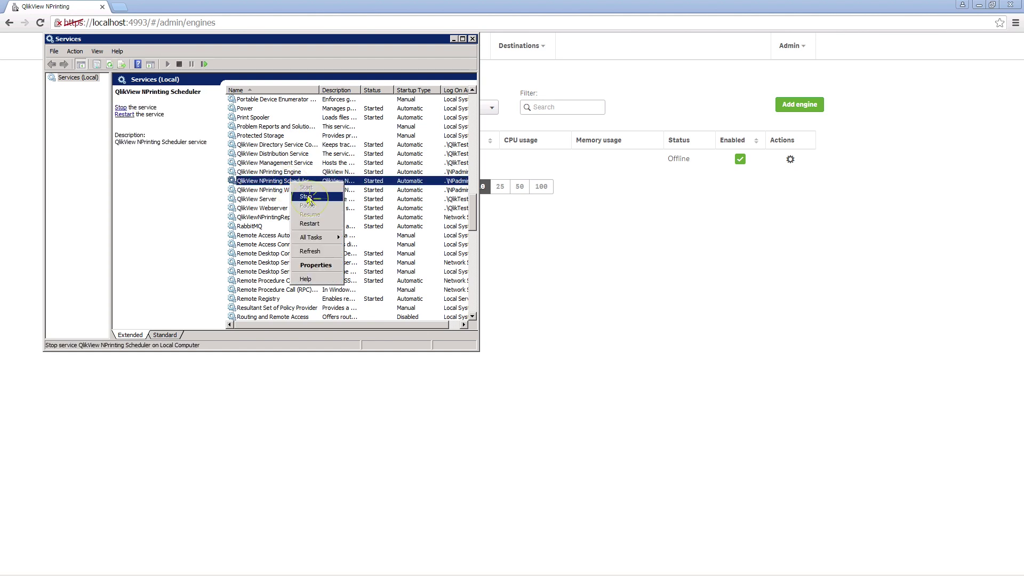
{"action": "left_click", "coordinate": [308, 199]}
{"action": "right_click", "coordinate": [289, 185]}
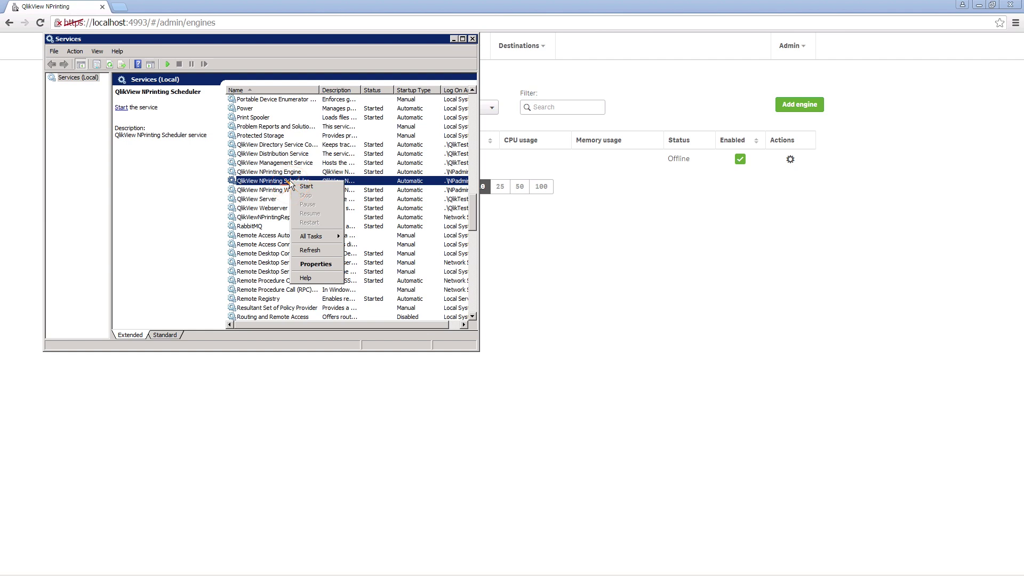
{"action": "left_click", "coordinate": [306, 187]}
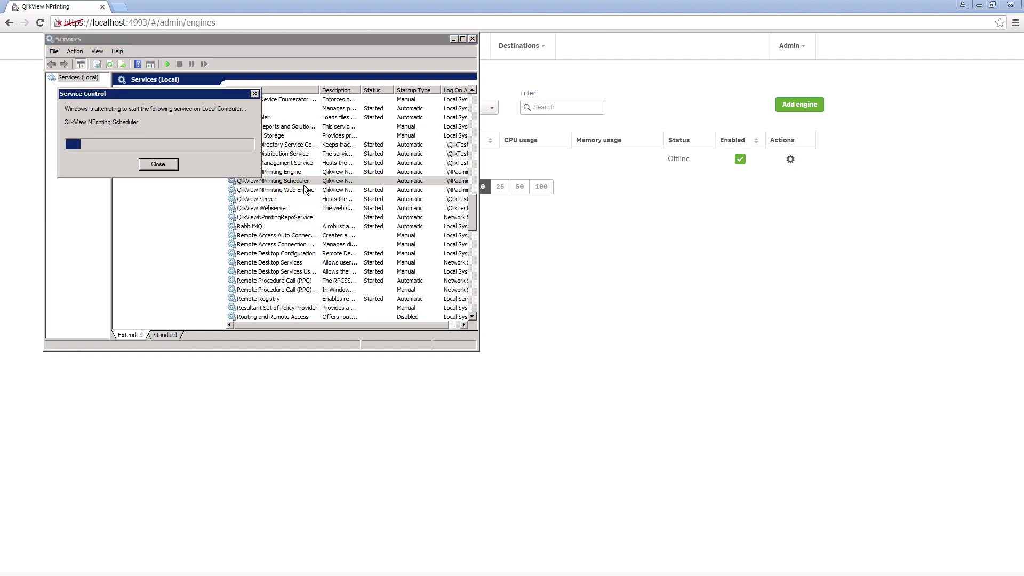
{"action": "left_click", "coordinate": [472, 38]}
{"action": "left_click", "coordinate": [351, 23]}
Reload Engine manager and confirm NP17 Engine at RD-GPN-NP17 reads Online
{"action": "key", "text": "Return"}
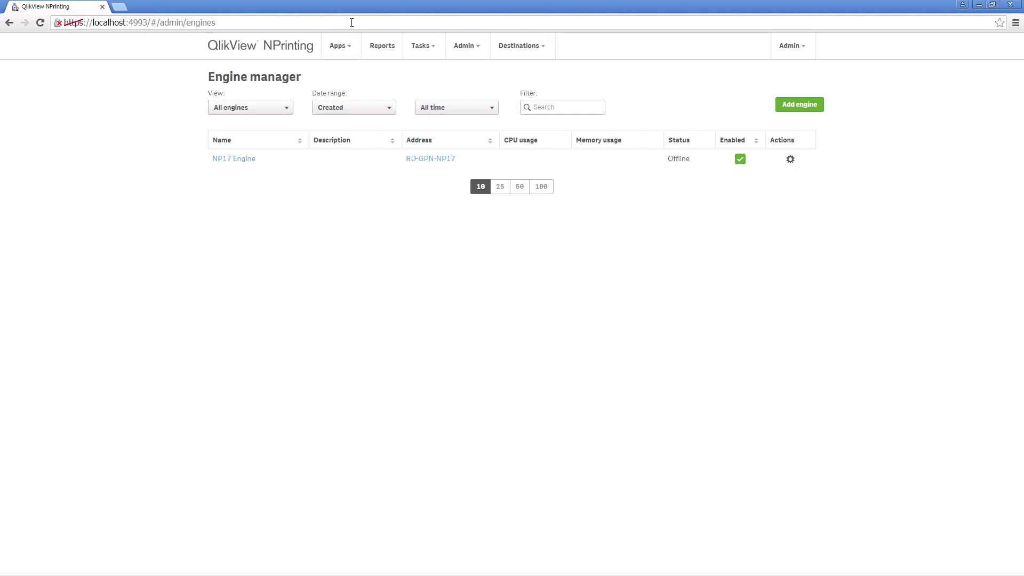
{"action": "left_click", "coordinate": [741, 159]}
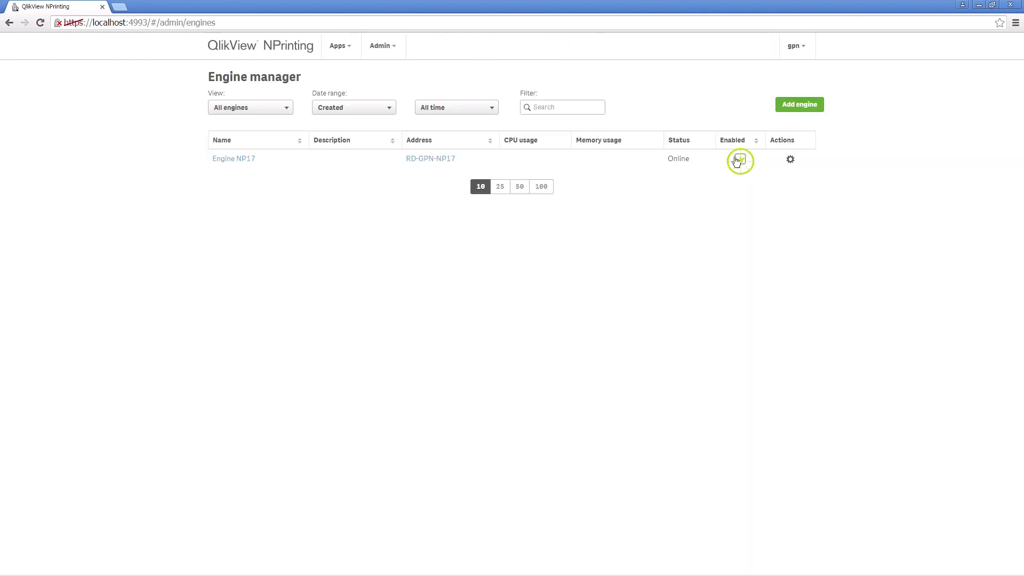